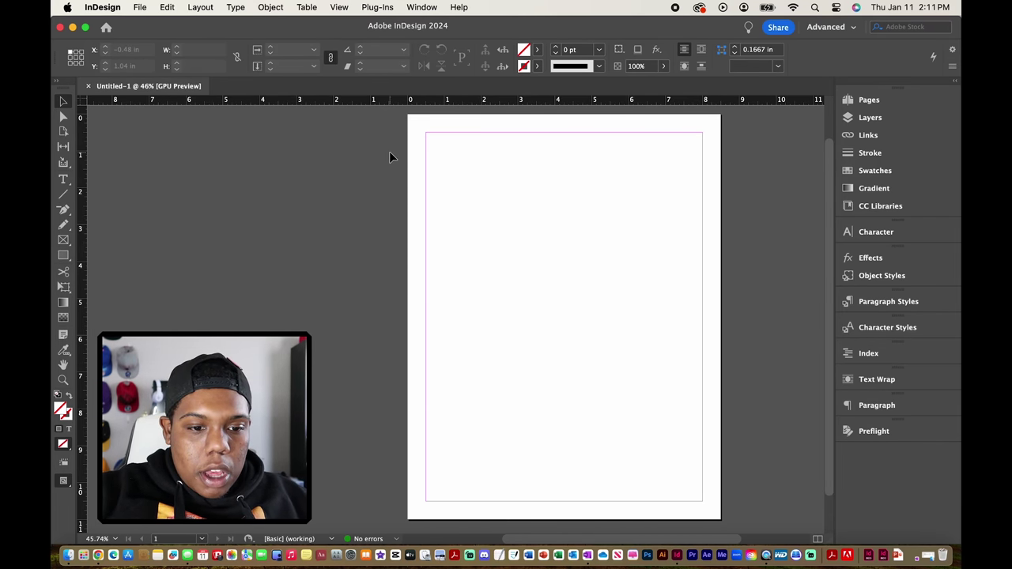
pyautogui.click(200, 8)
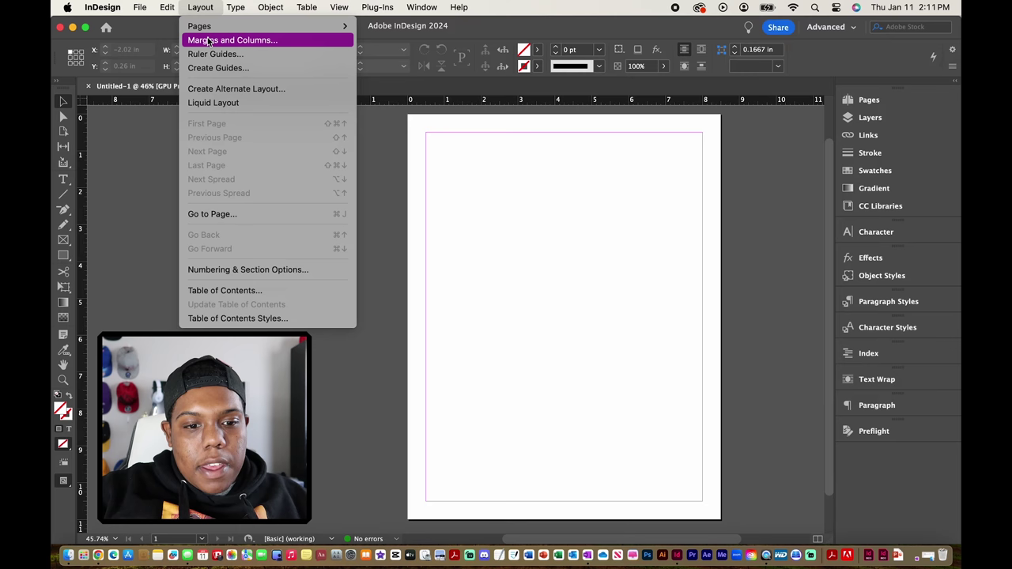
pyautogui.click(208, 41)
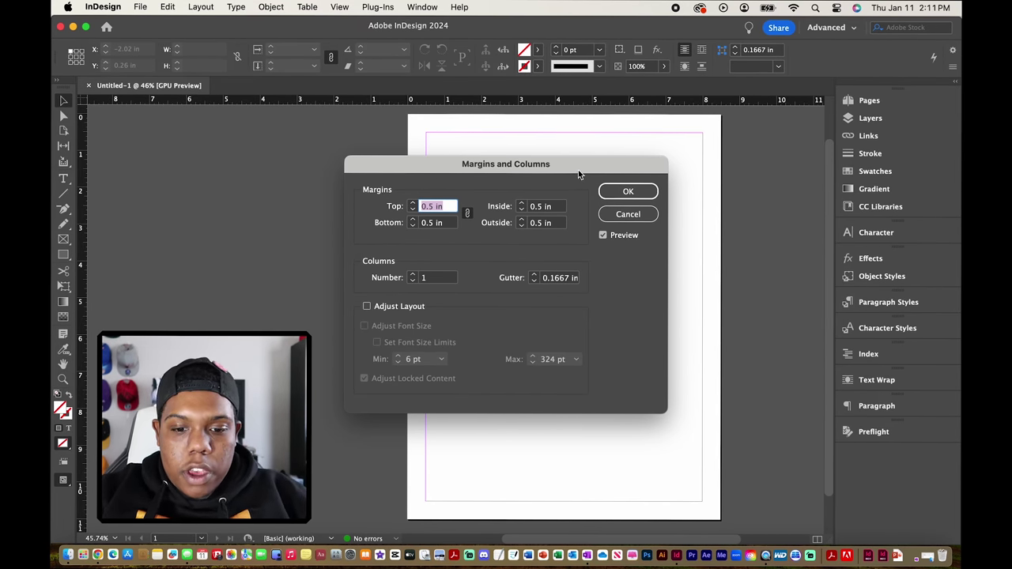
pyautogui.moveTo(576, 168); pyautogui.dragTo(281, 132)
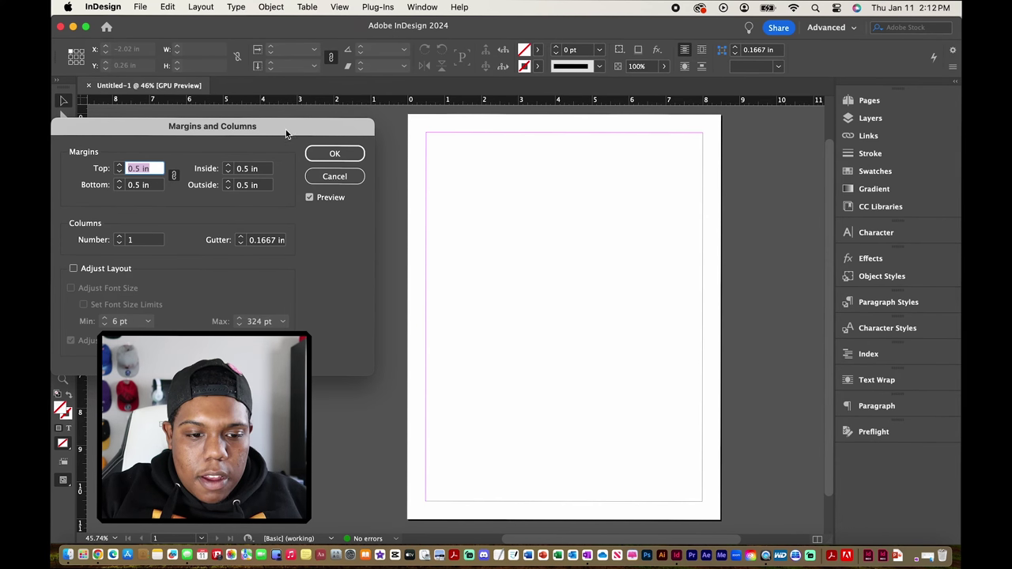
pyautogui.moveTo(282, 129); pyautogui.dragTo(528, 130)
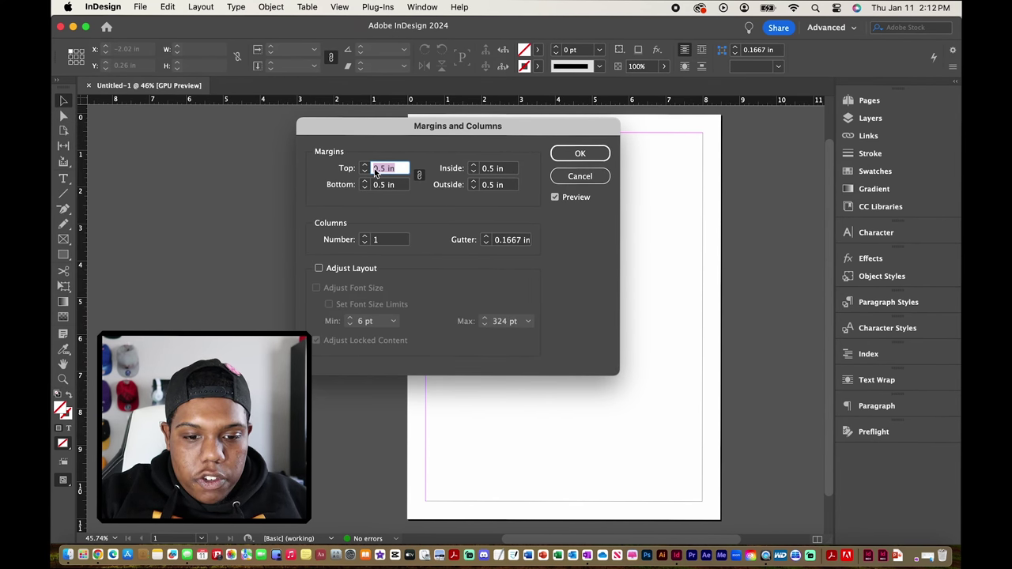
pyautogui.moveTo(447, 125); pyautogui.dragTo(484, 201)
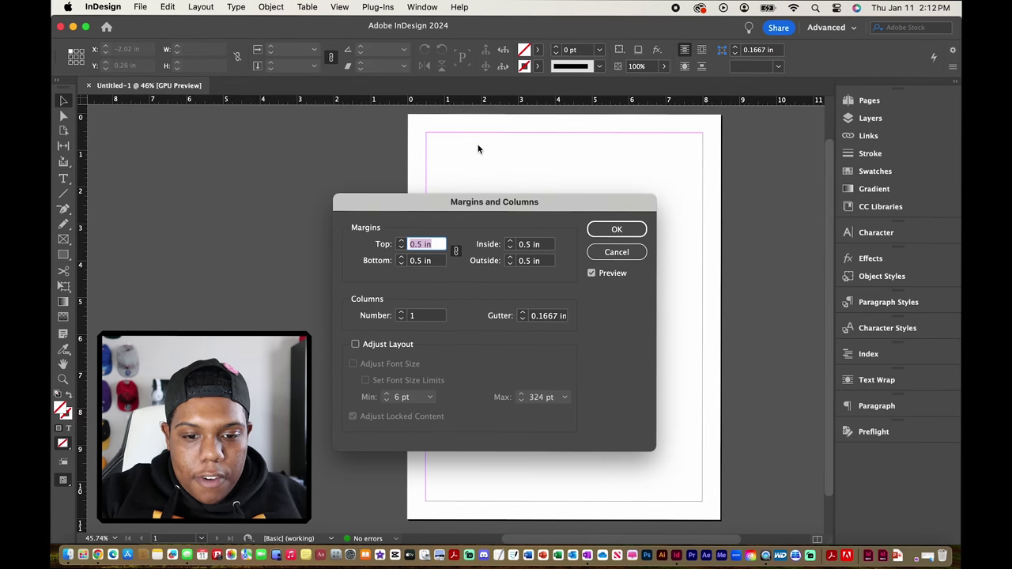
pyautogui.scroll(5, 323, 127)
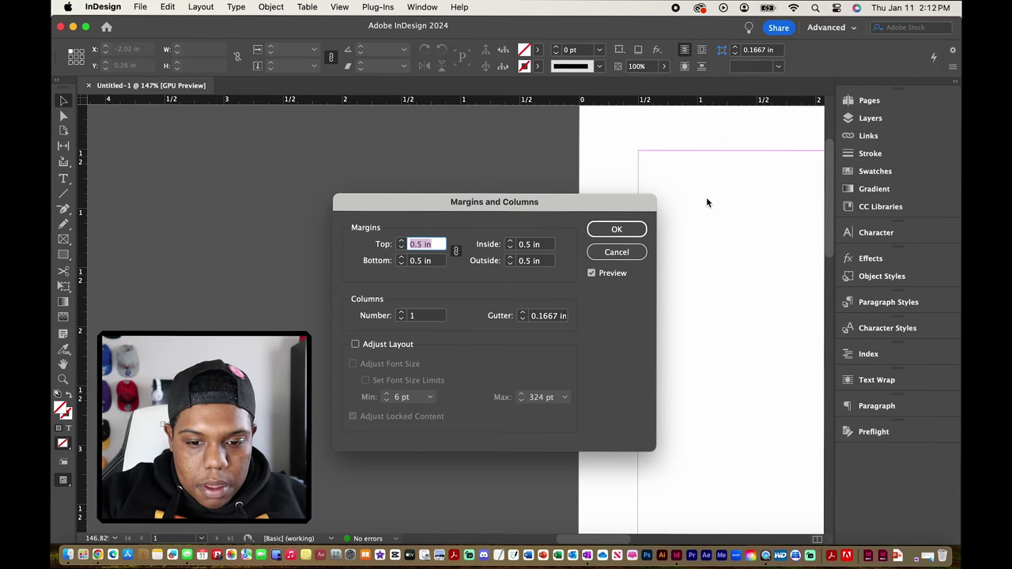
pyautogui.moveTo(605, 201); pyautogui.dragTo(419, 140)
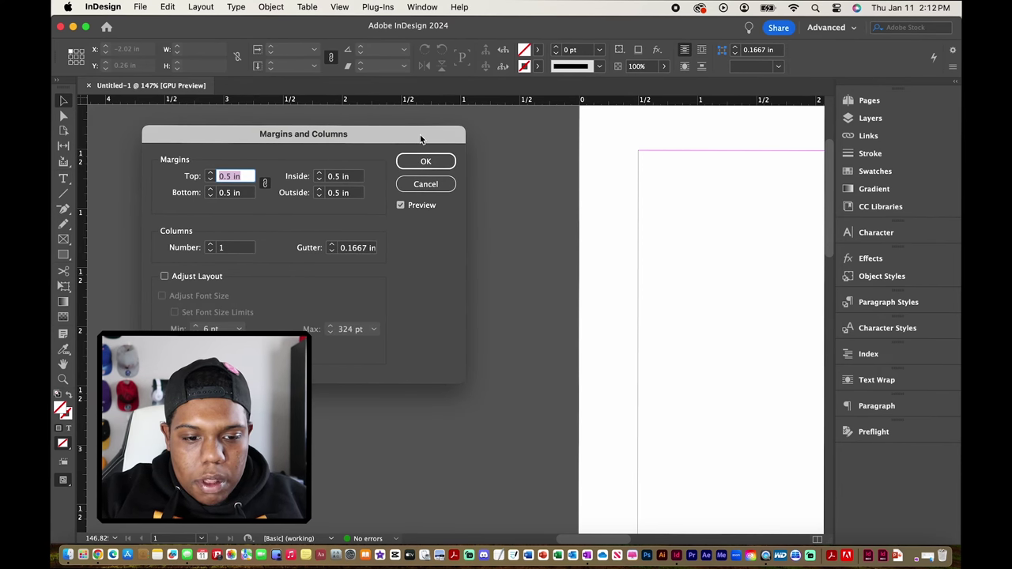
# Keep the 0.5 in margins and place a ruler guide along the page's top edge.
pyautogui.click(427, 161)
pyautogui.hscroll(10, 597, 199)
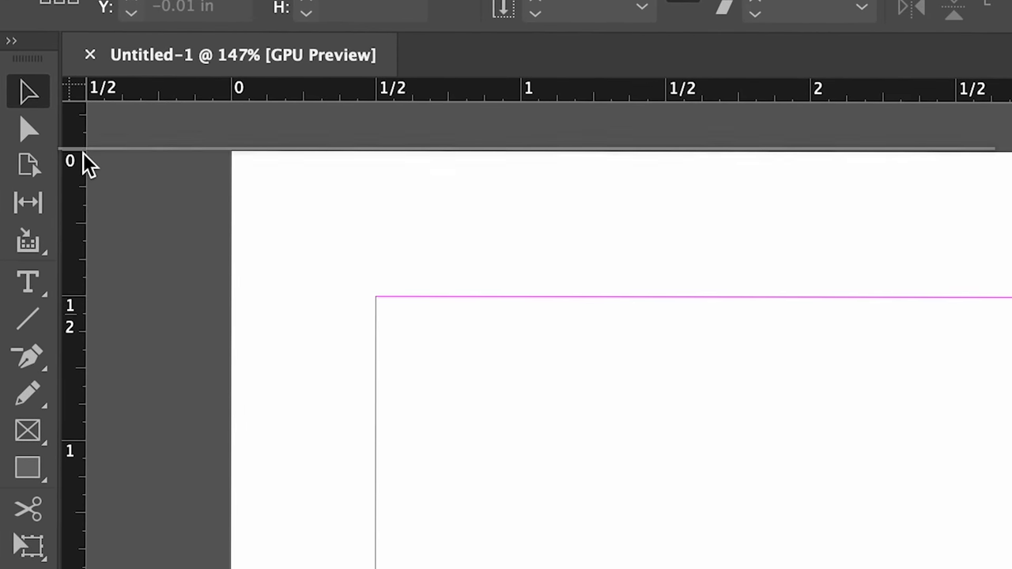
pyautogui.moveTo(83, 153); pyautogui.dragTo(99, 158)
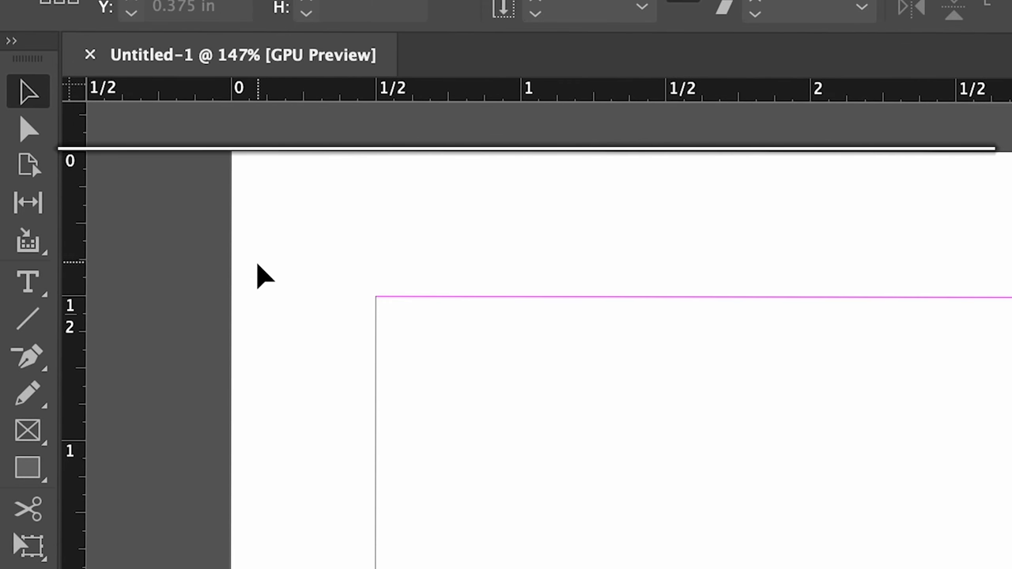
pyautogui.hotkey('alt', 'shift', 'Down')
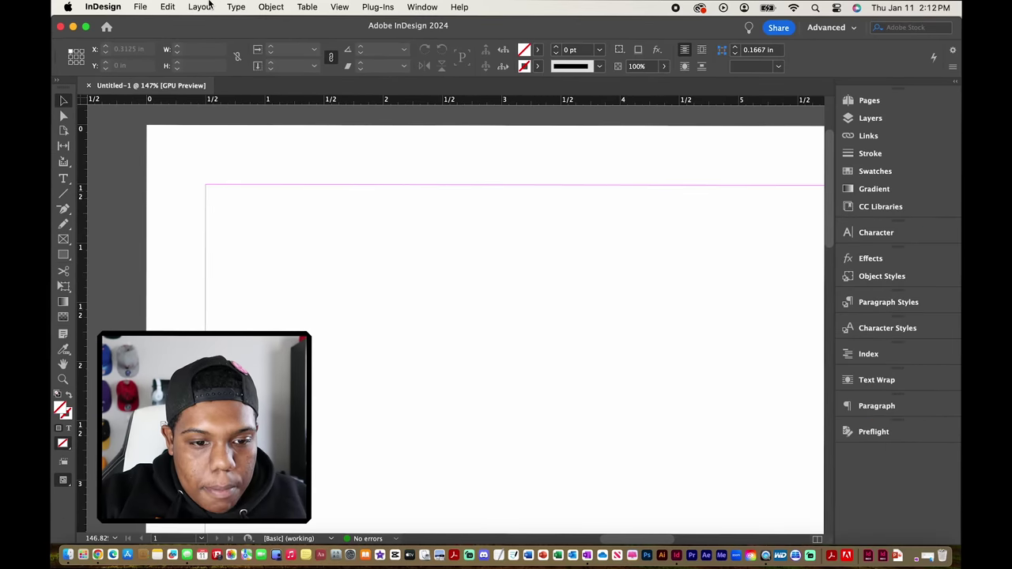
# In Margins and Columns, enter 1 in as the top margin so all linked margins become 1 in.
pyautogui.click(207, 8)
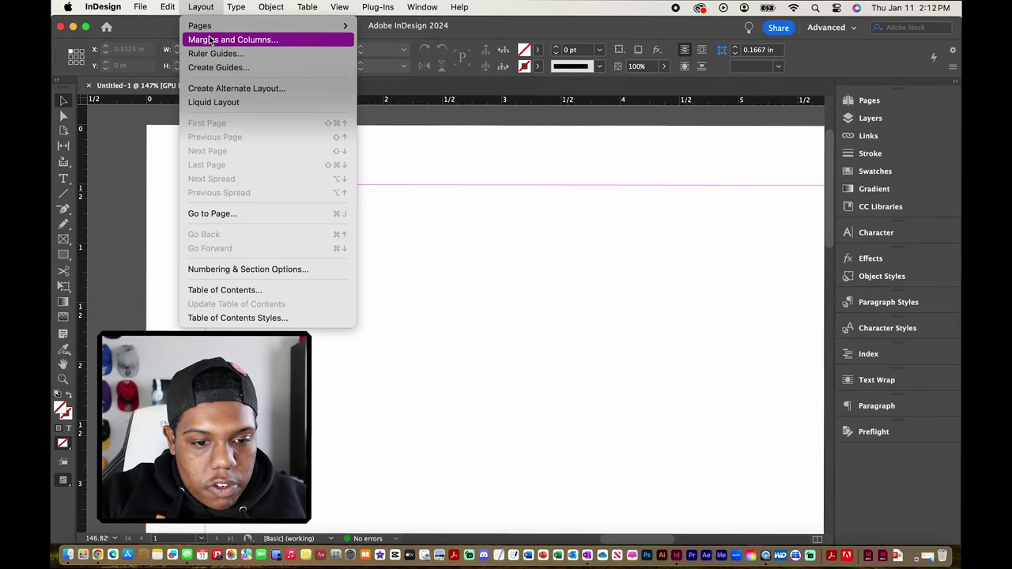
pyautogui.click(228, 39)
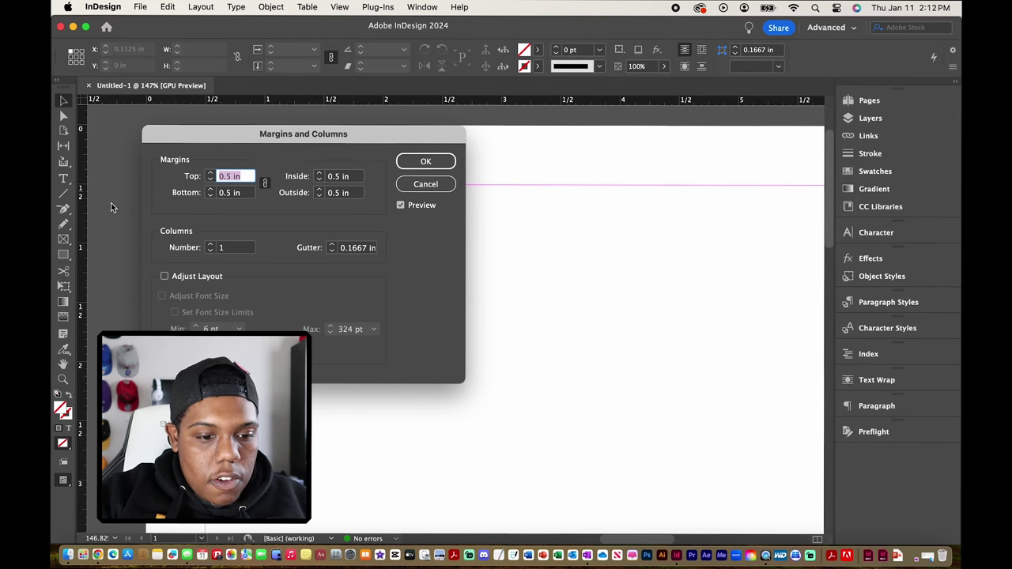
pyautogui.moveTo(209, 127); pyautogui.dragTo(505, 167)
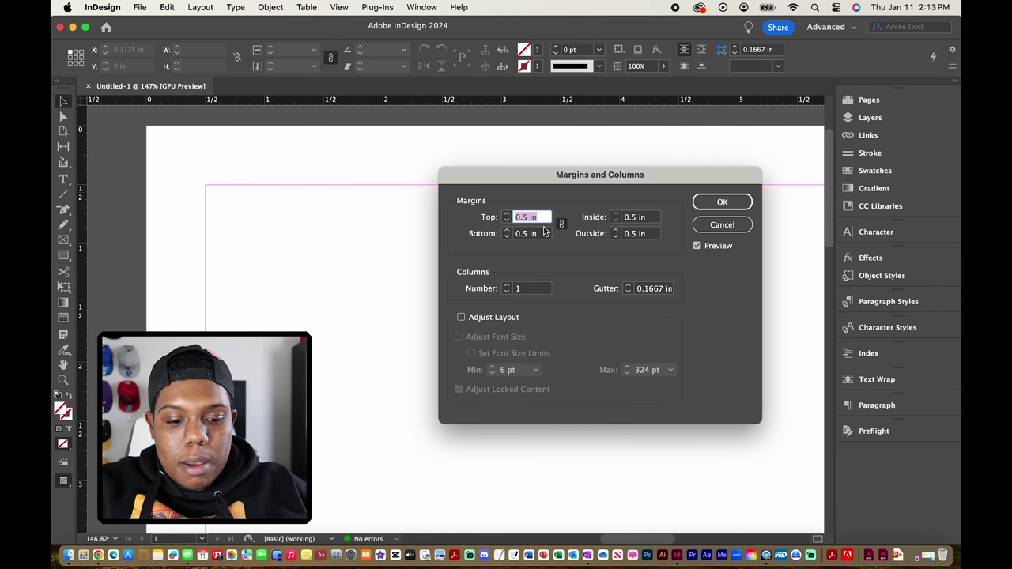
pyautogui.write('1')
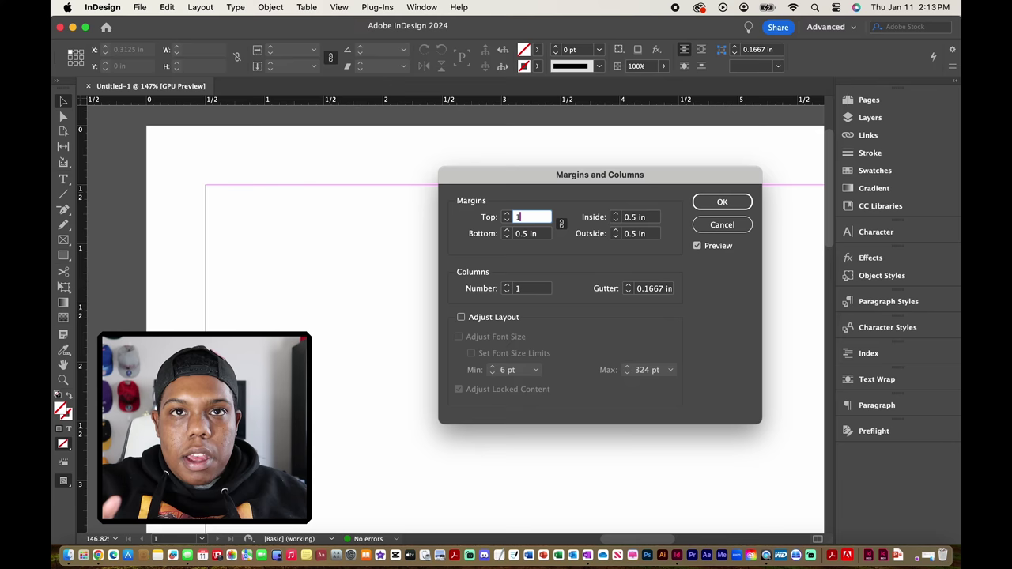
pyautogui.click(638, 217)
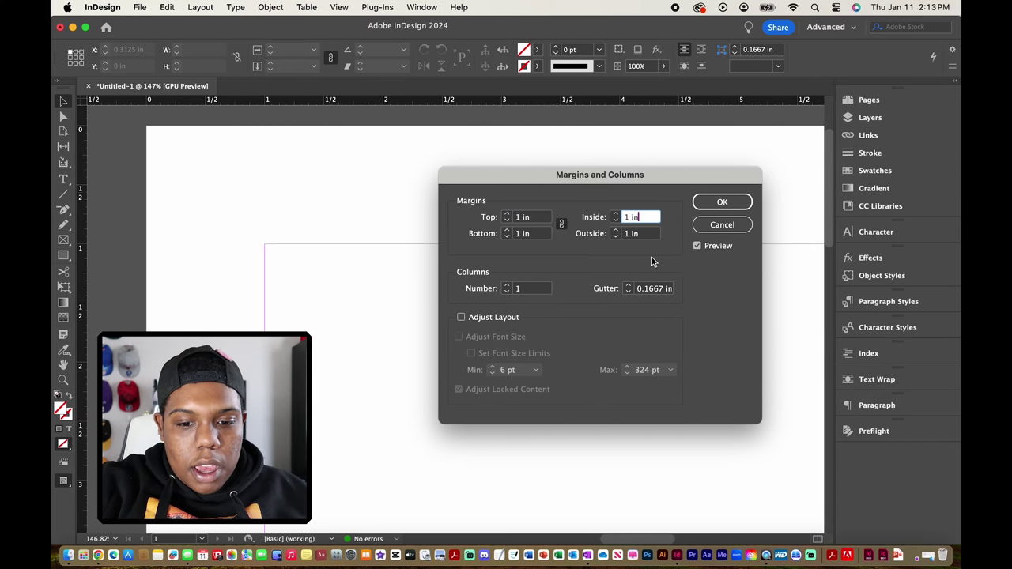
pyautogui.hotkey('shift', 'Tab')
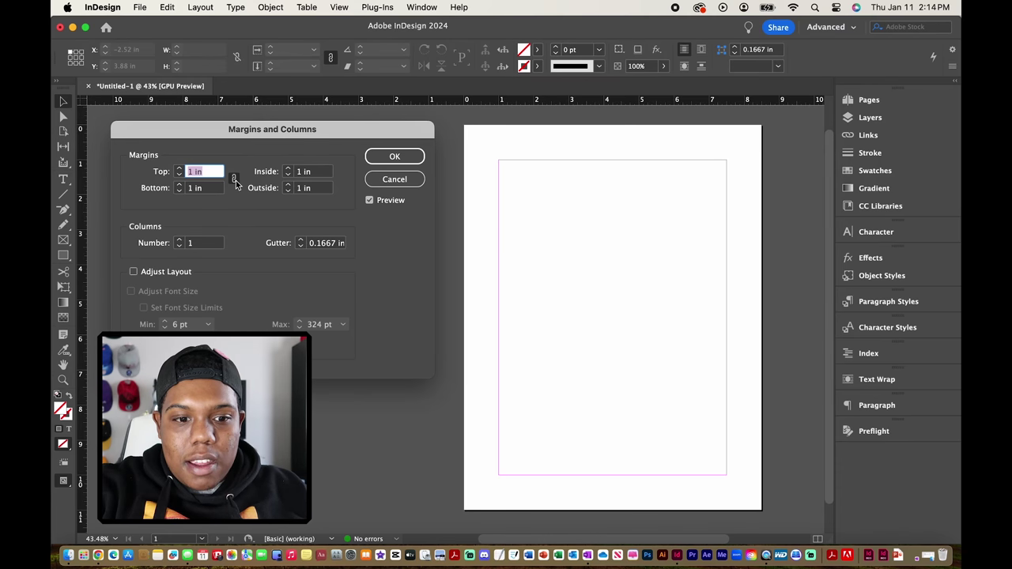
pyautogui.click(235, 181)
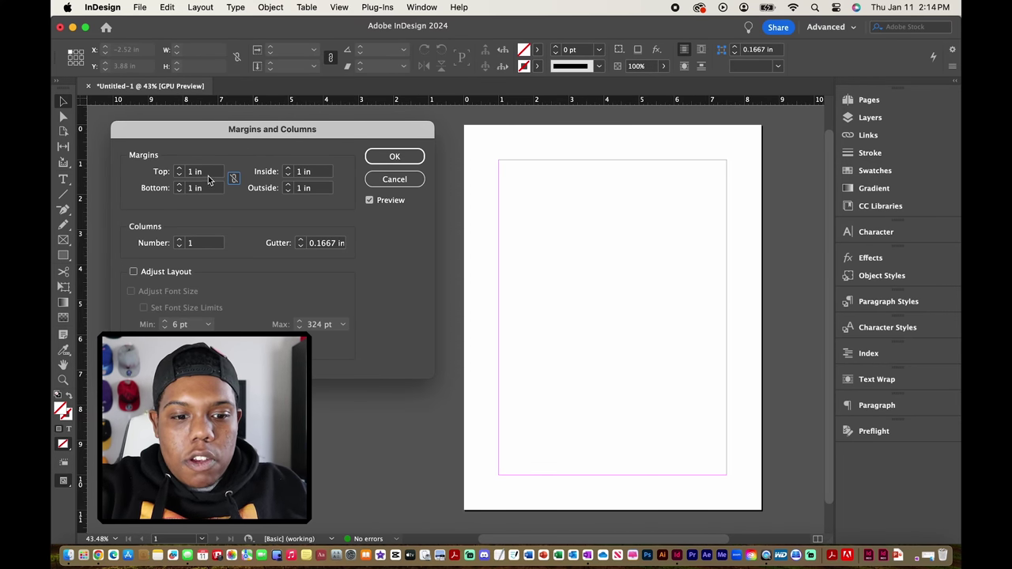
pyautogui.moveTo(209, 171); pyautogui.dragTo(183, 171)
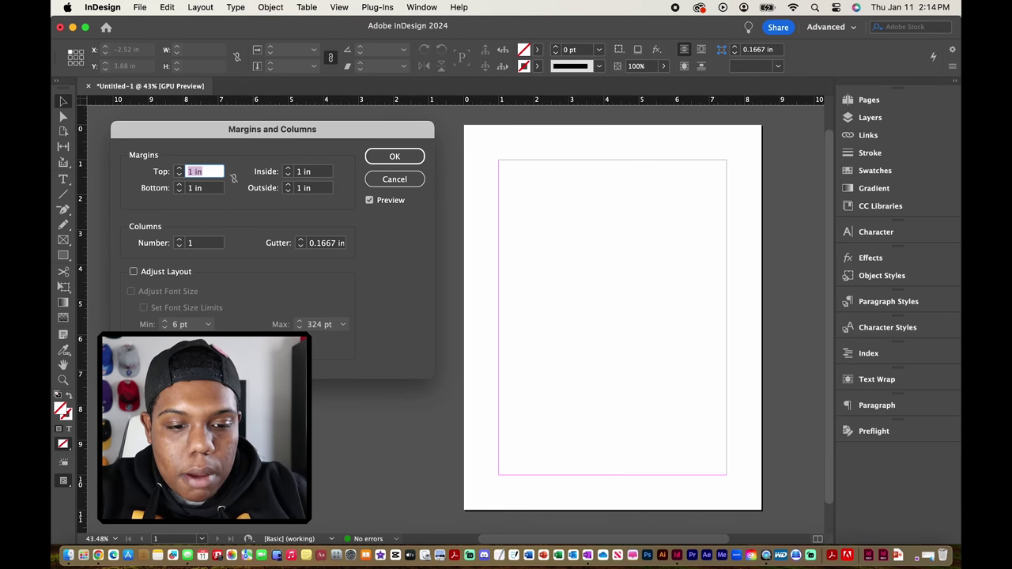
pyautogui.write('2')
pyautogui.click(209, 190)
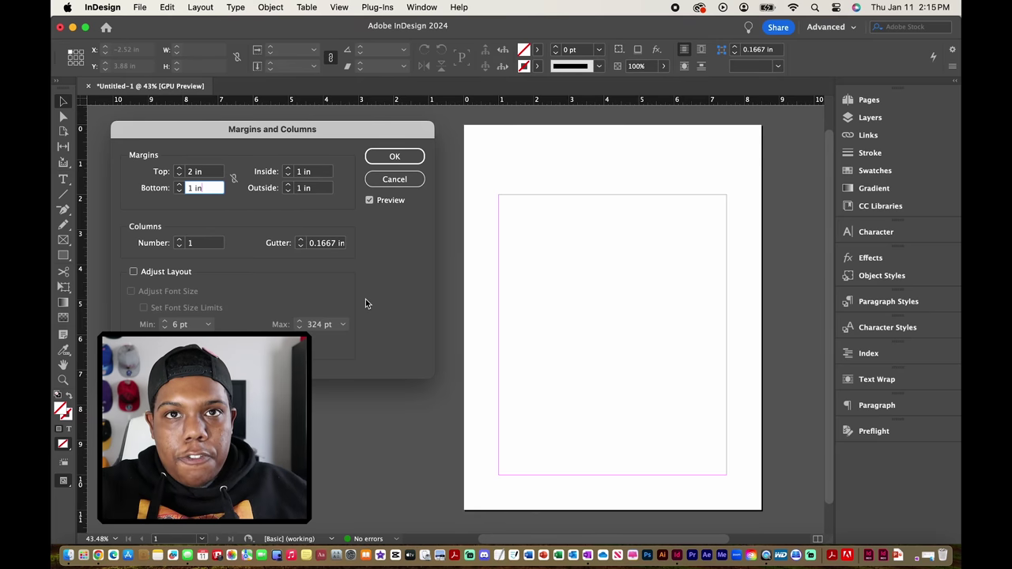
pyautogui.click(236, 181)
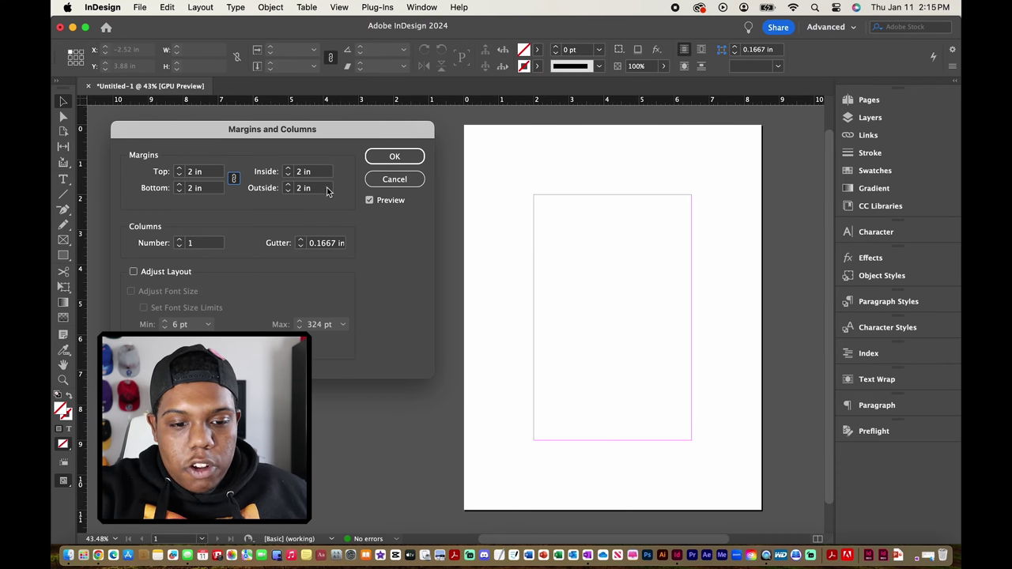
pyautogui.click(203, 172)
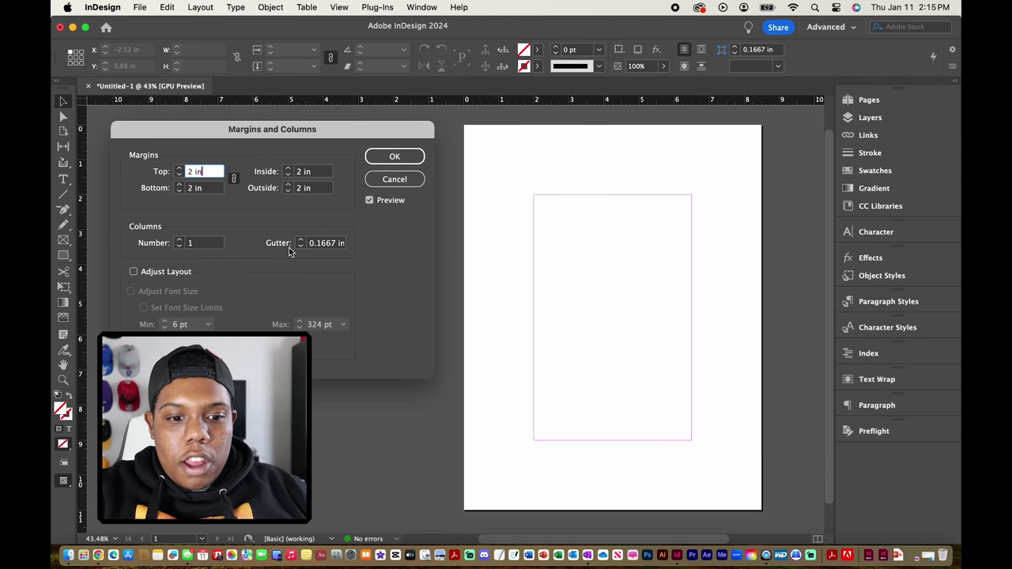
pyautogui.press('super+a')
pyautogui.write('1')
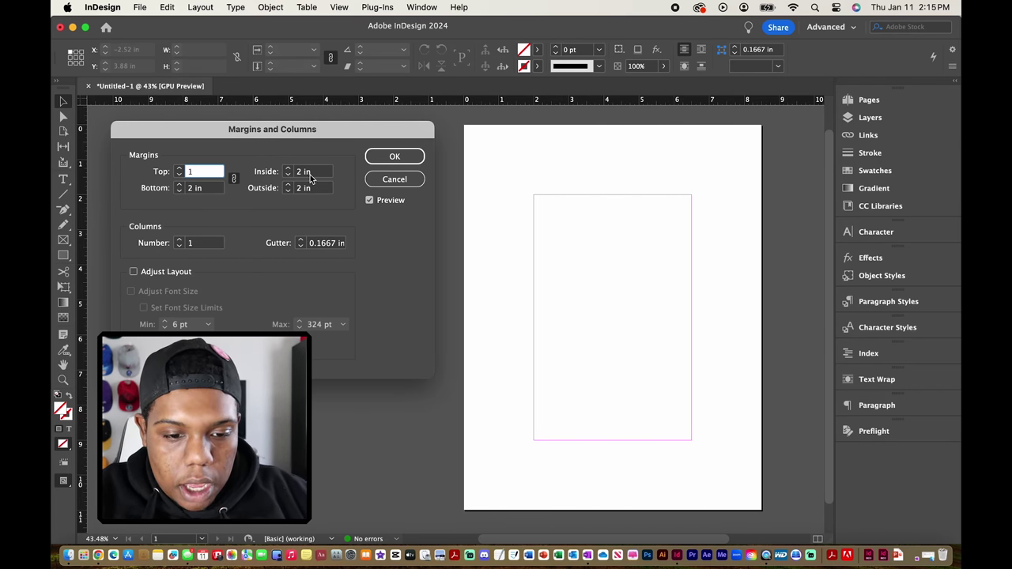
pyautogui.press('Tab')
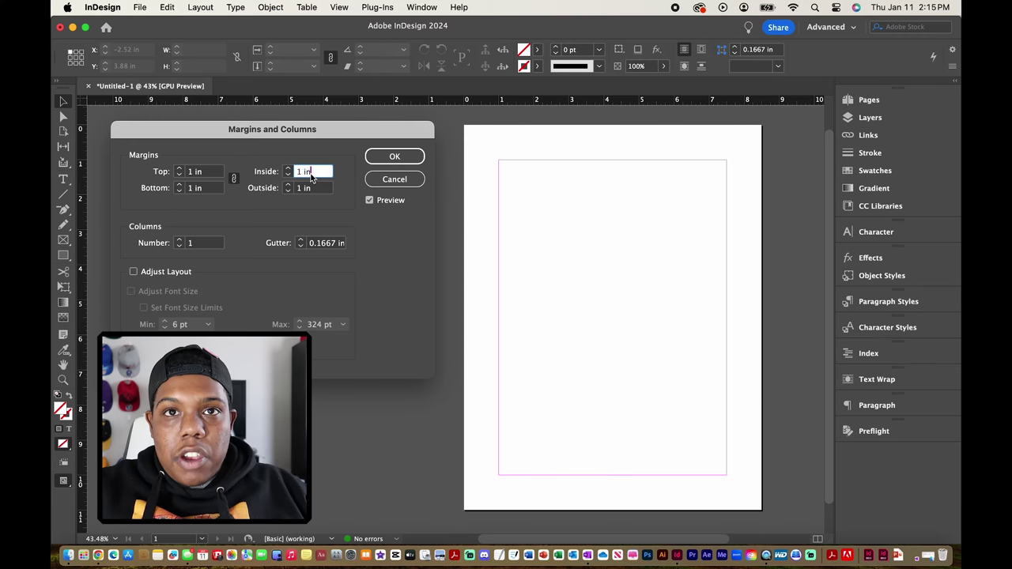
pyautogui.click(218, 173)
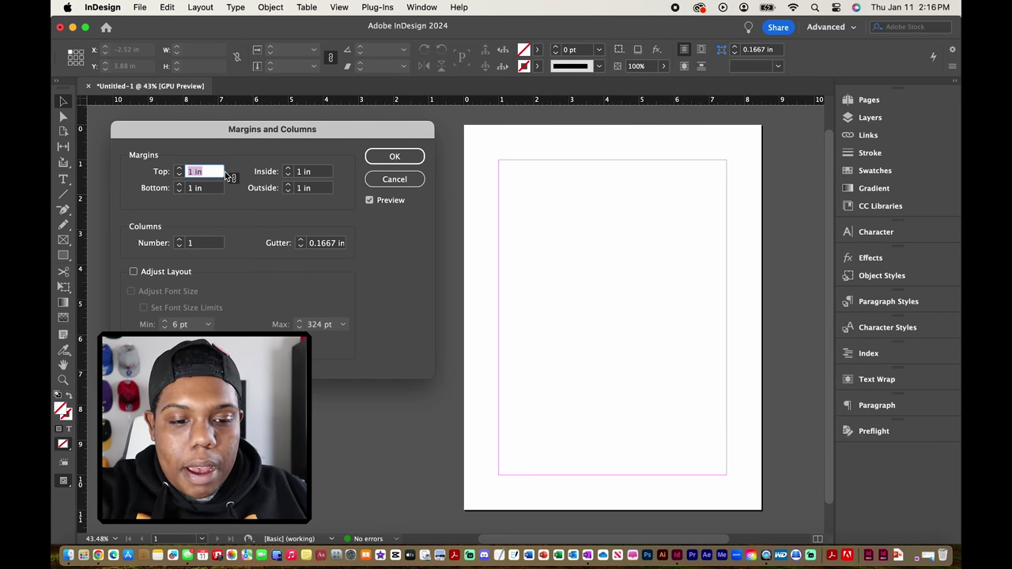
# Enter 0.5 in as the linked margin, replacing 1 in on all four sides.
pyautogui.write('0.')
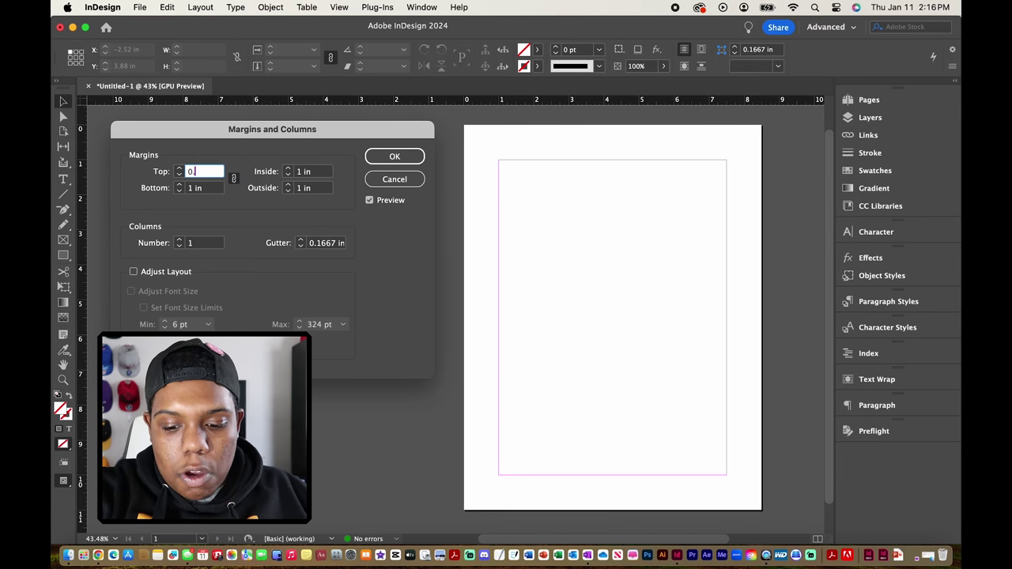
pyautogui.write('5')
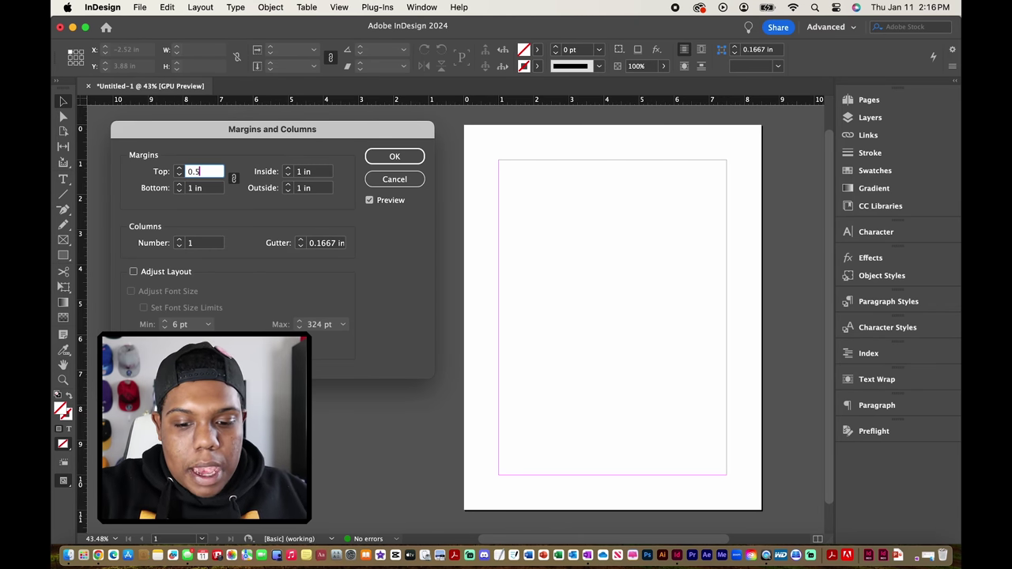
pyautogui.press('Tab')
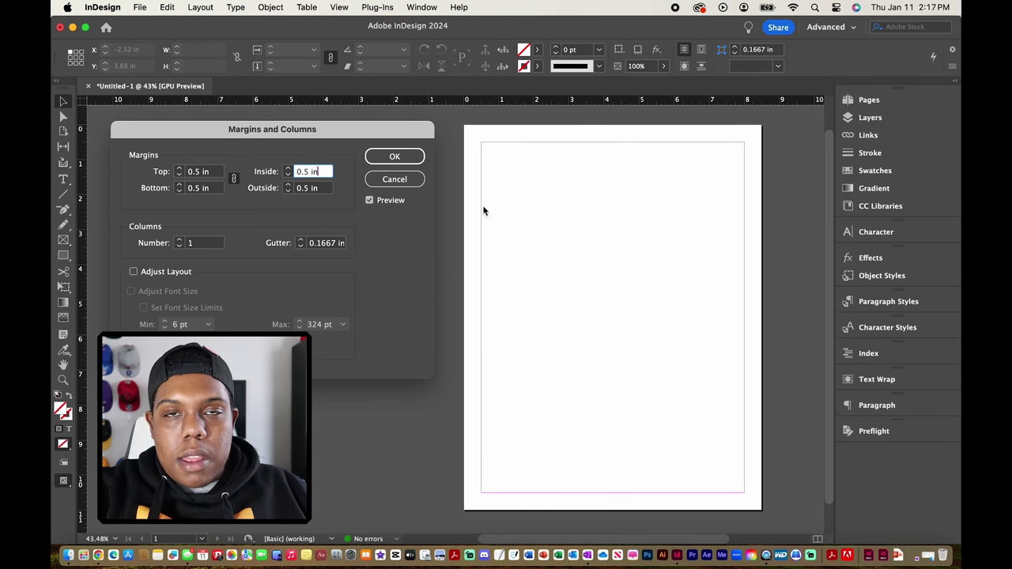
# Change the column count to 2, previewing a 0.1667 in gutter down the page's middle.
pyautogui.doubleClick(198, 242)
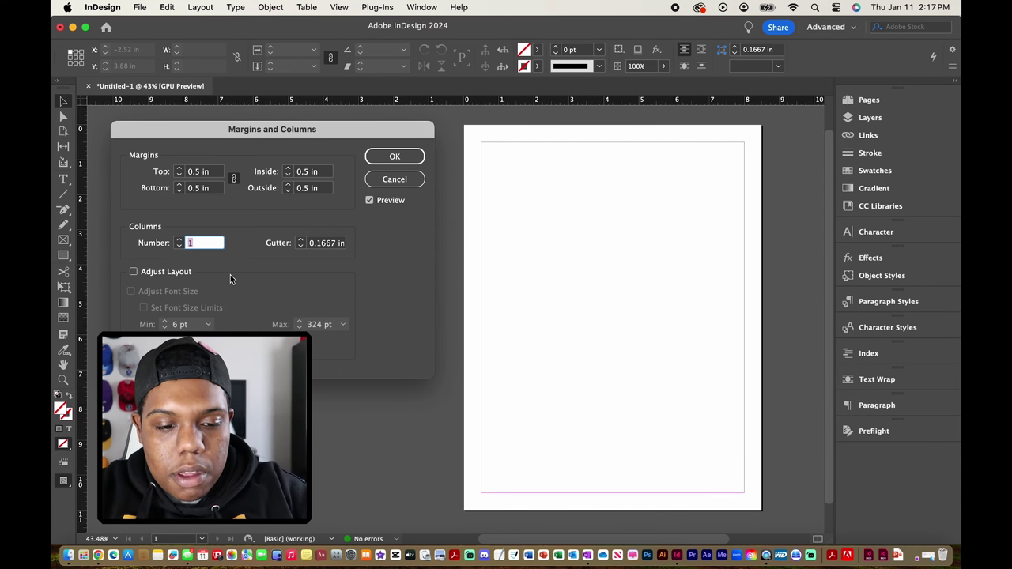
pyautogui.write('2')
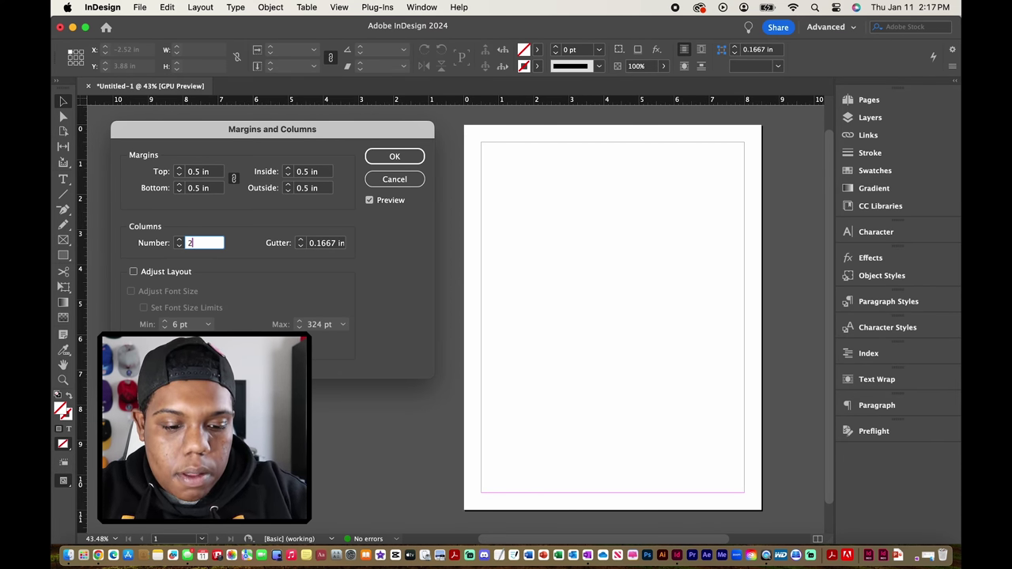
pyautogui.click(308, 188)
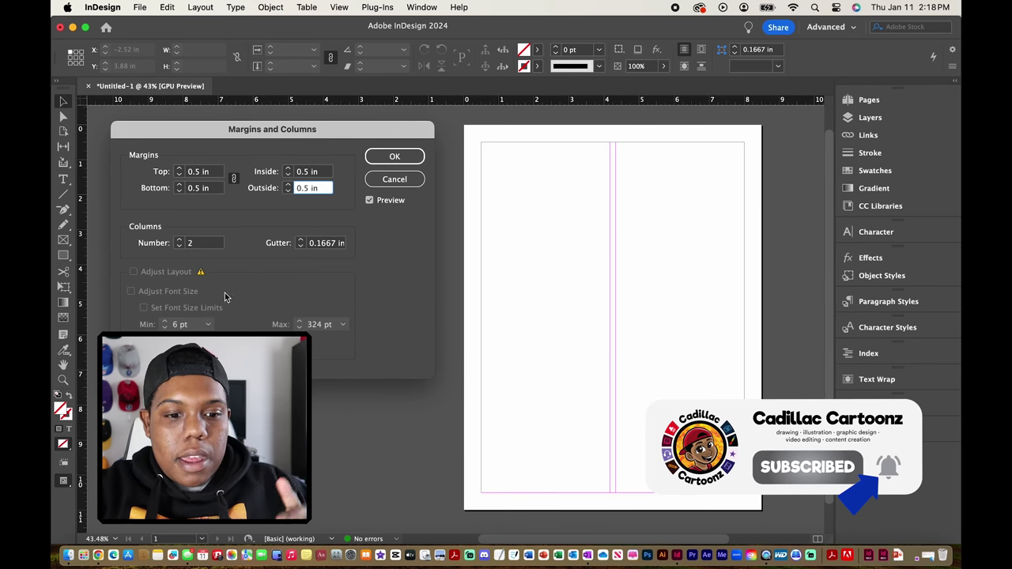
pyautogui.click(215, 244)
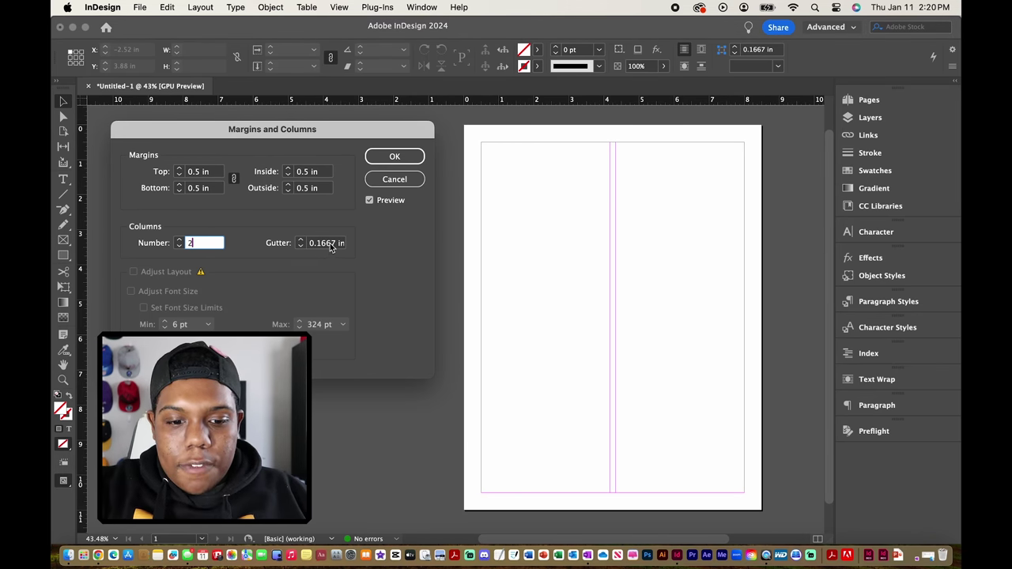
pyautogui.press('Tab')
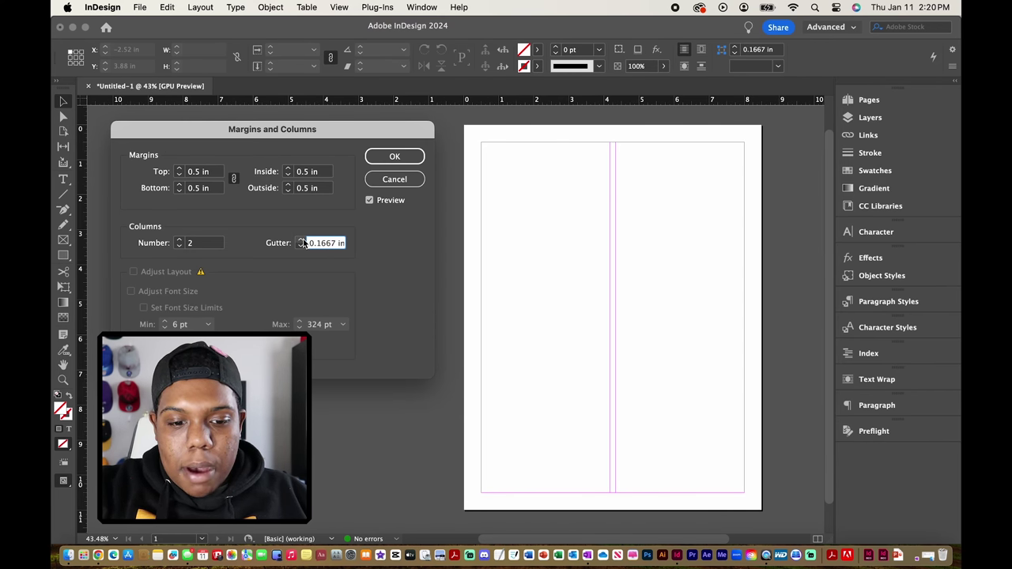
pyautogui.click(304, 239)
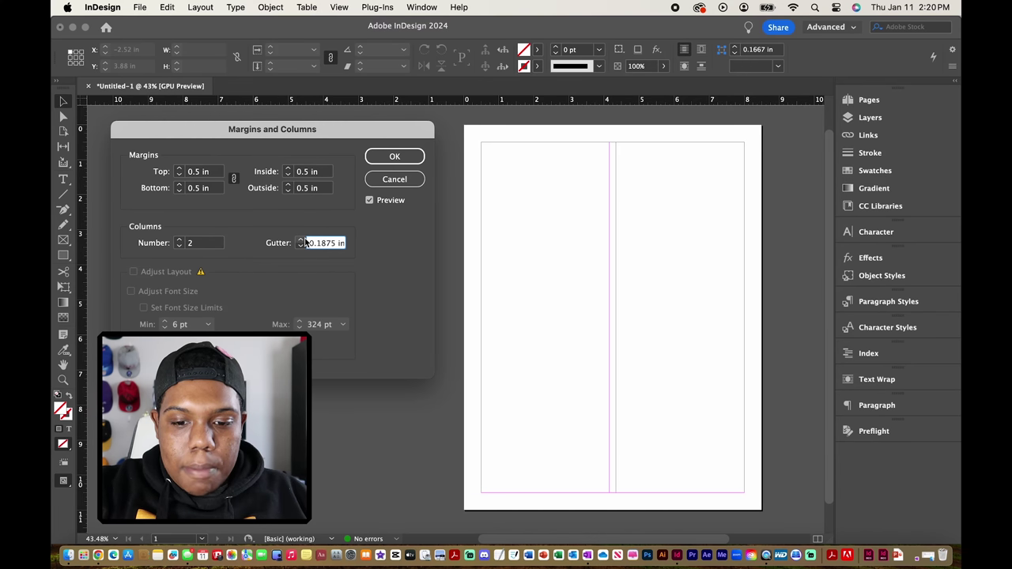
pyautogui.click(303, 239)
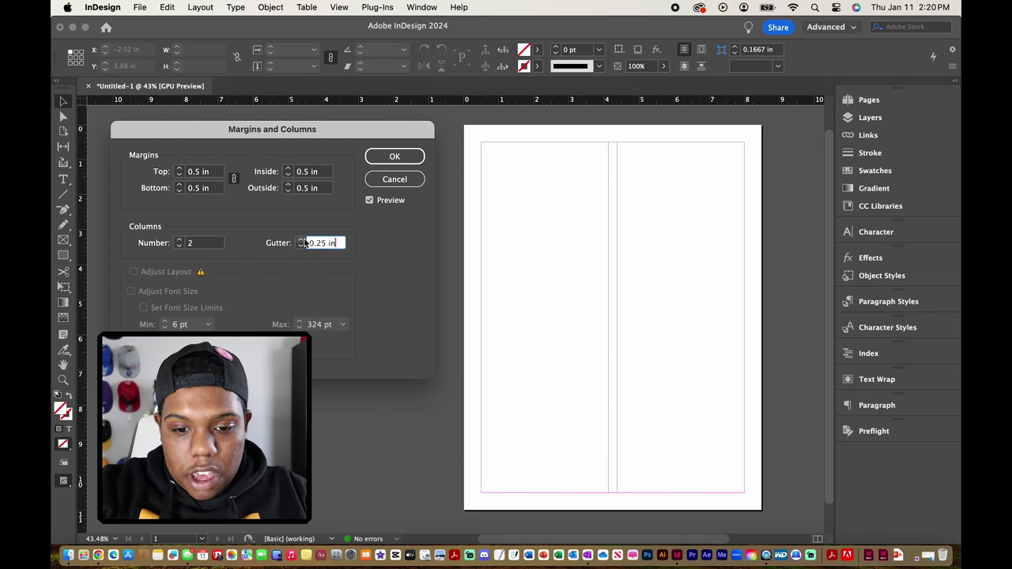
pyautogui.click(301, 239)
pyautogui.click(301, 239)
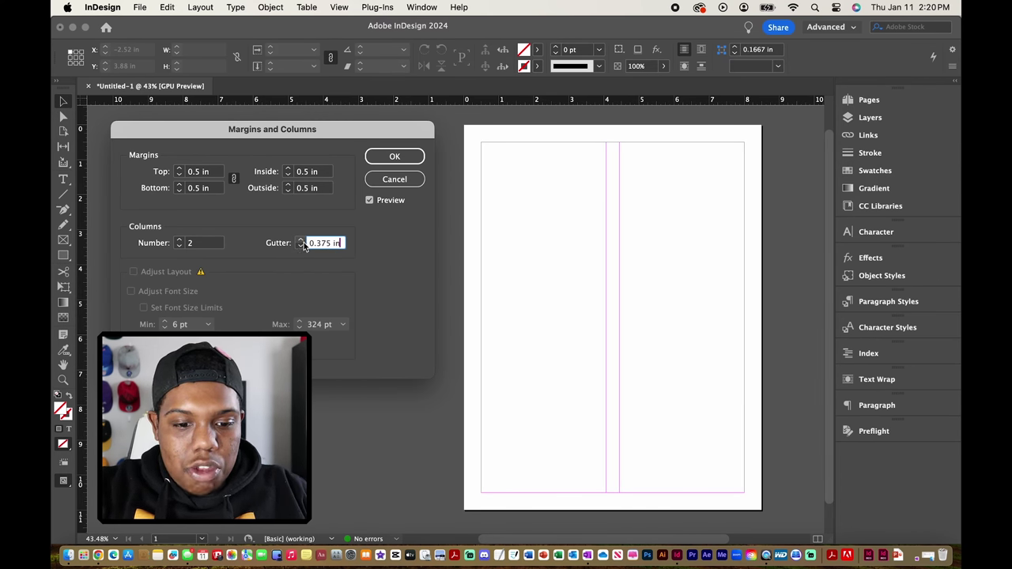
pyautogui.click(302, 239)
pyautogui.click(304, 241)
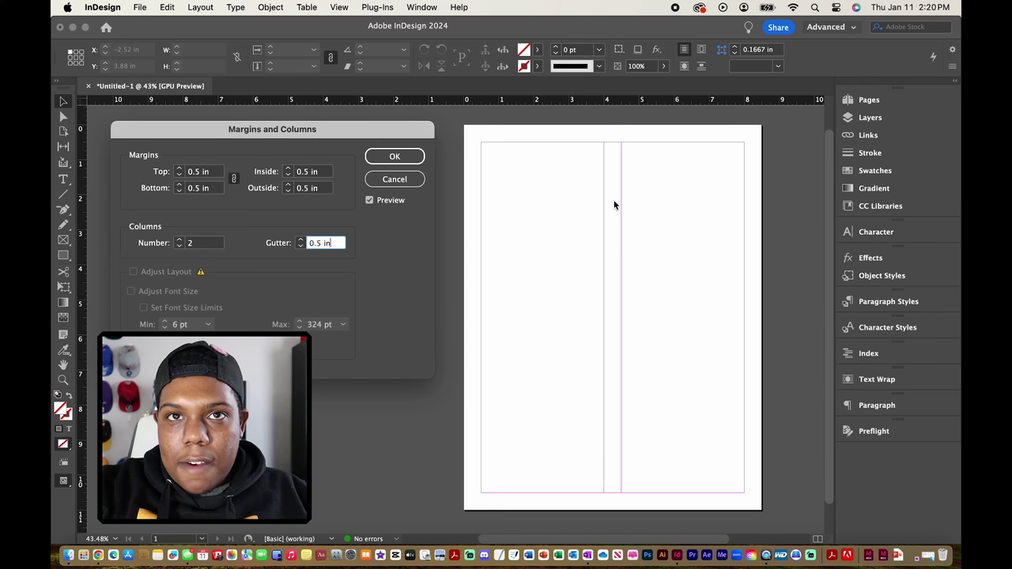
pyautogui.press('super+a')
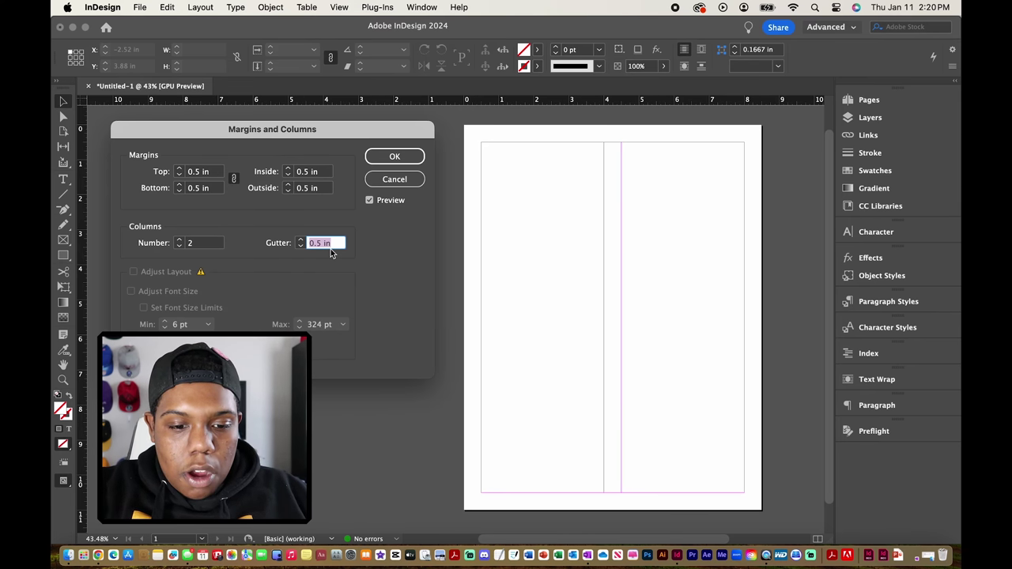
pyautogui.write('0.')
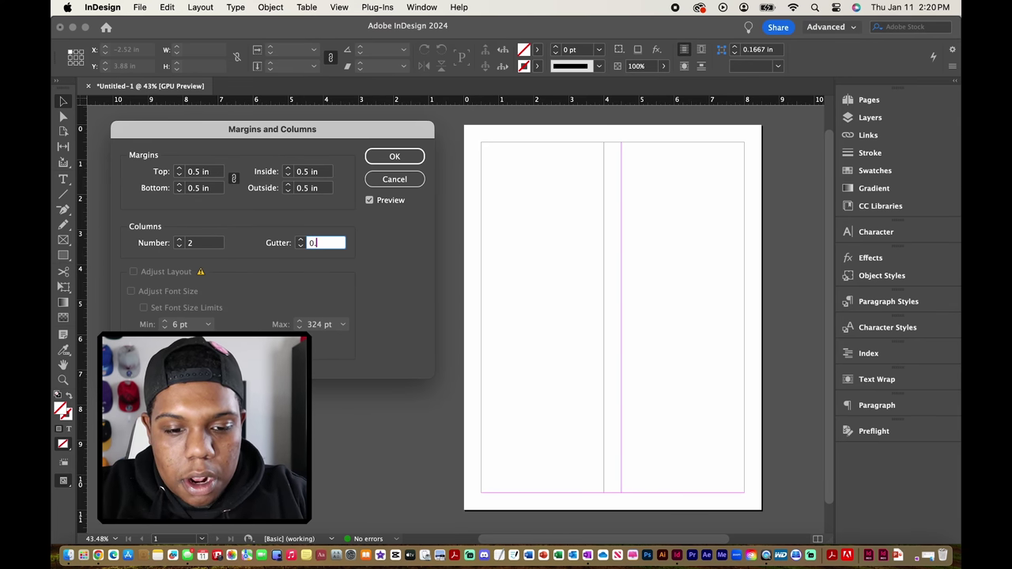
pyautogui.write('1')
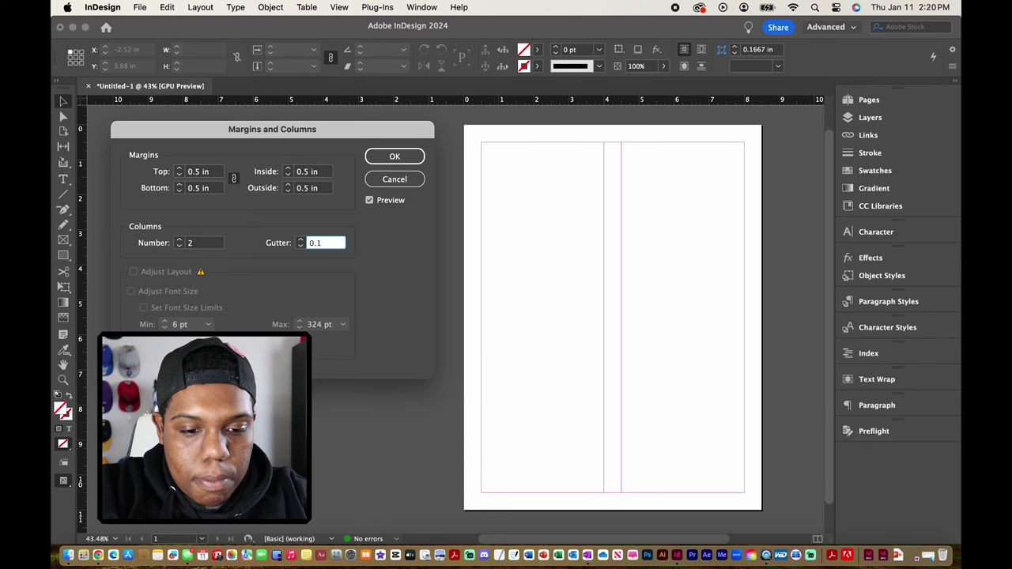
pyautogui.write('667')
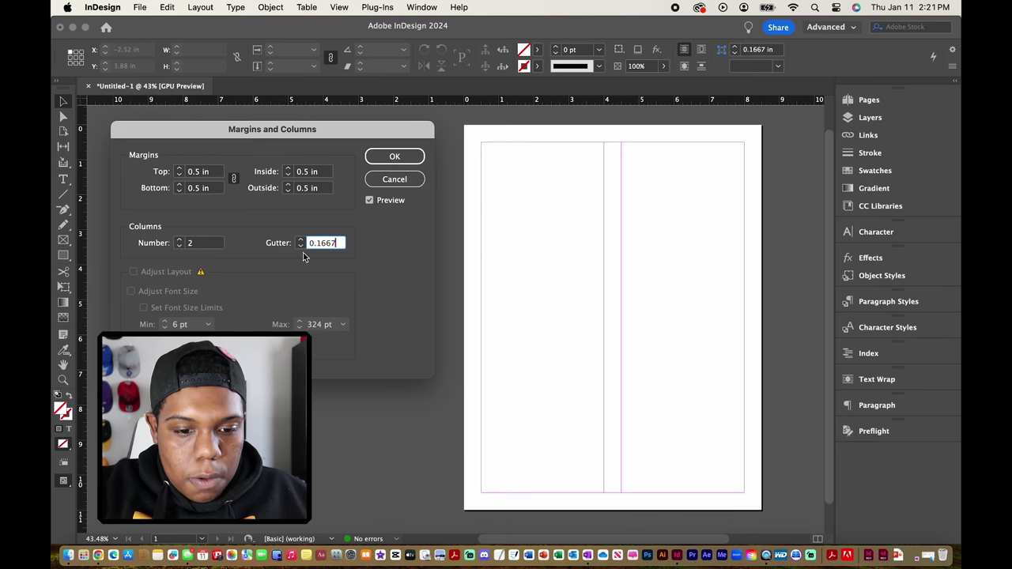
pyautogui.click(316, 190)
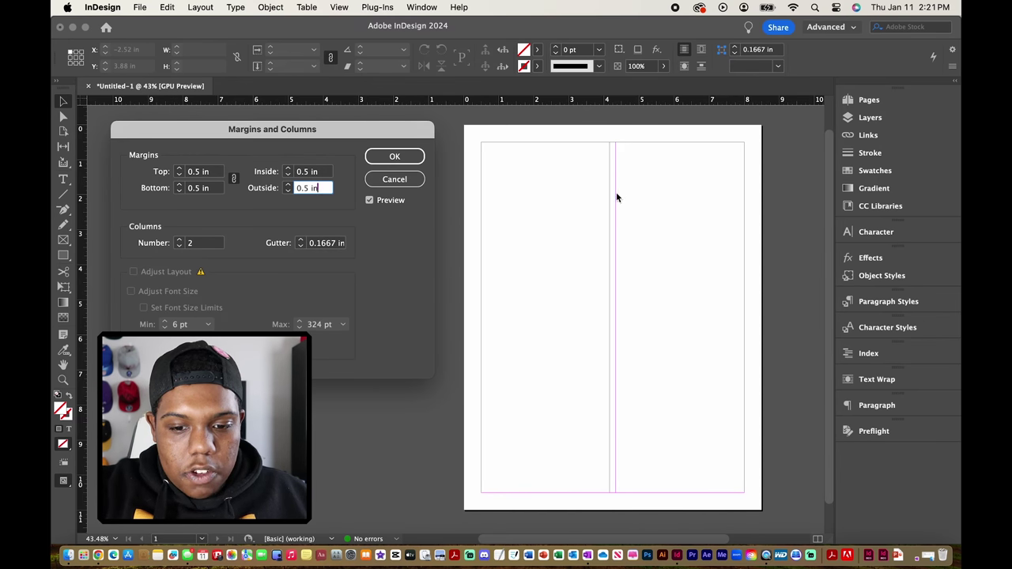
pyautogui.doubleClick(332, 243)
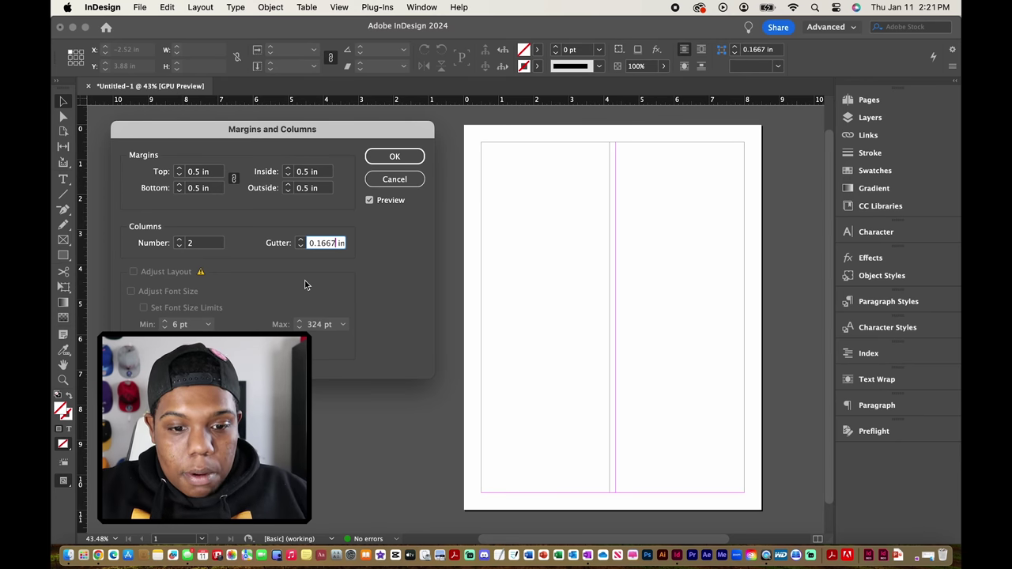
# Confirm the 0.5 in margins and two-column settings, then recentre the page in view.
pyautogui.click(399, 160)
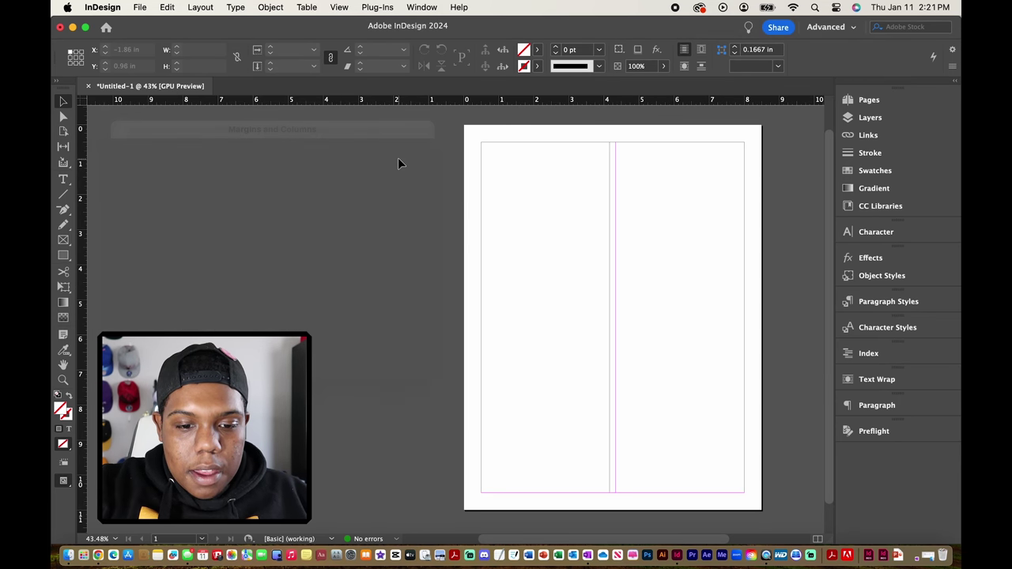
pyautogui.hscroll(2, 464, 209)
pyautogui.hscroll(2, 465, 213)
pyautogui.scroll(1, 466, 212)
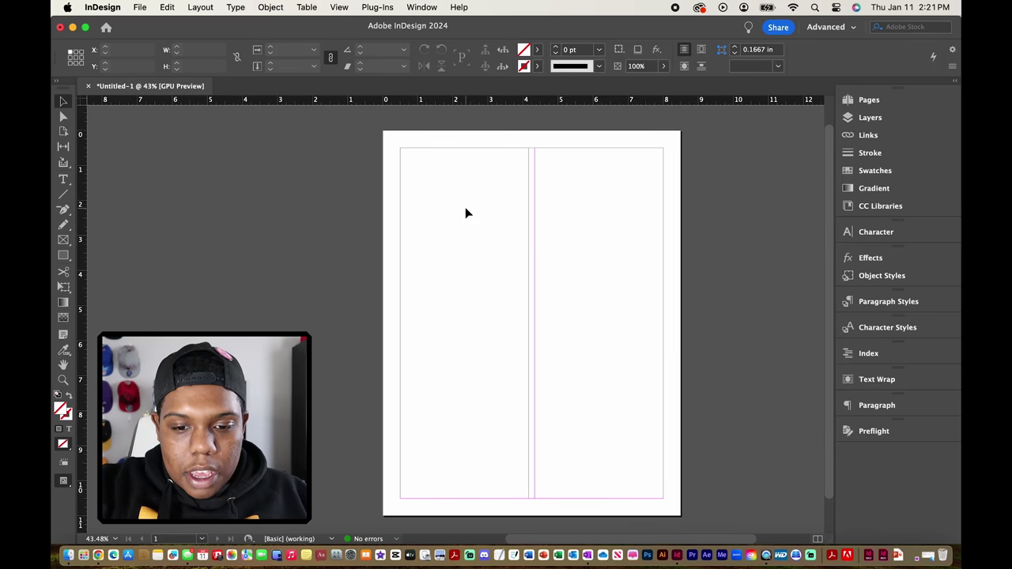
pyautogui.scroll(1, 466, 213)
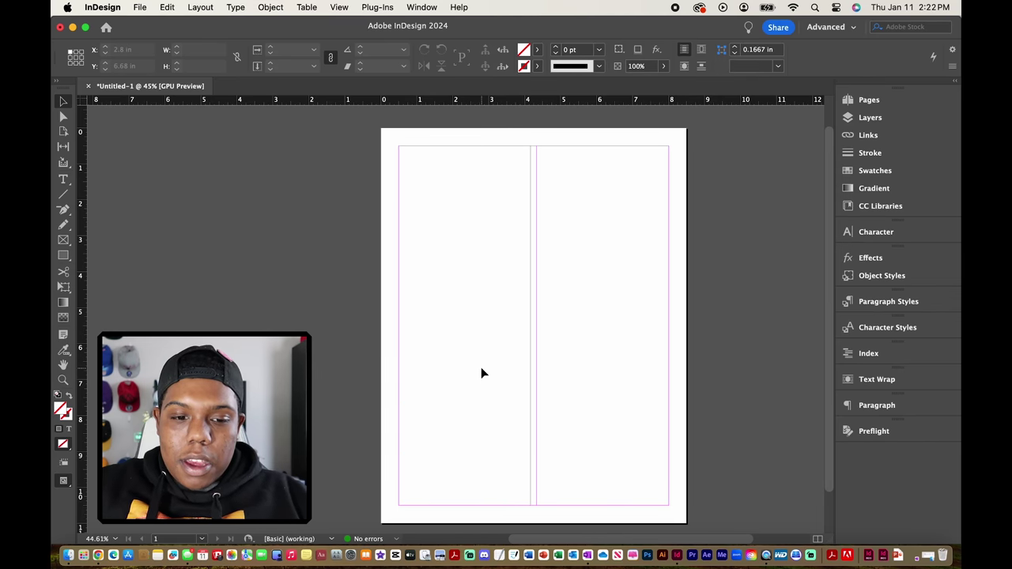
# With the Type tool, draw a 3.6667 in by 10 in text frame filling the left column.
pyautogui.click(71, 185)
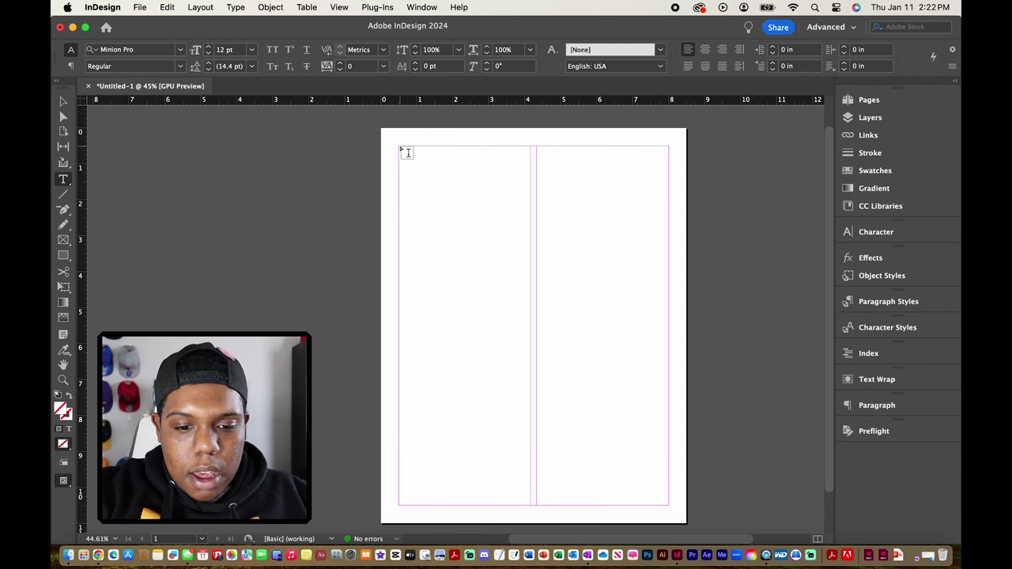
pyautogui.moveTo(401, 149); pyautogui.dragTo(529, 509)
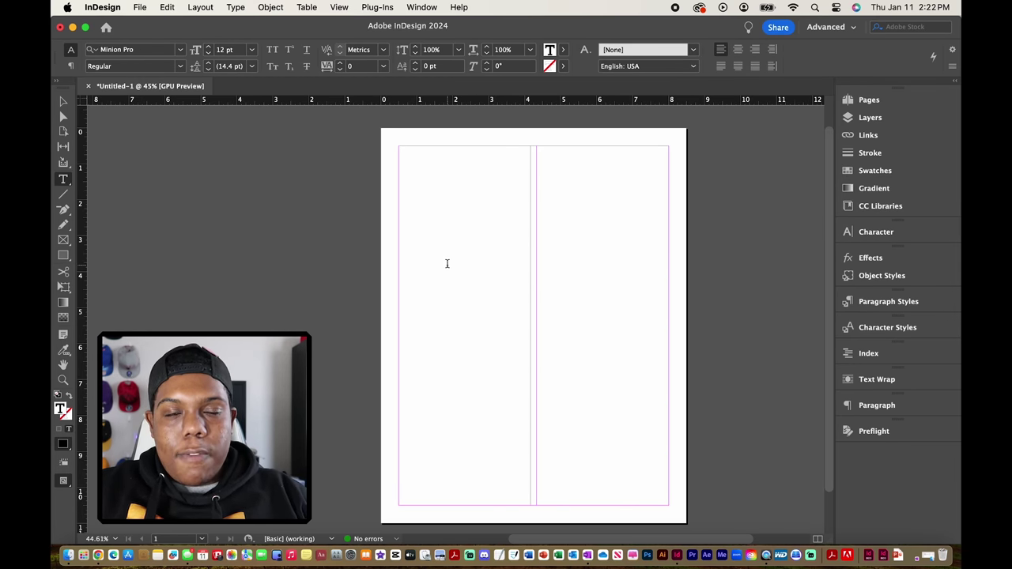
pyautogui.rightClick(433, 180)
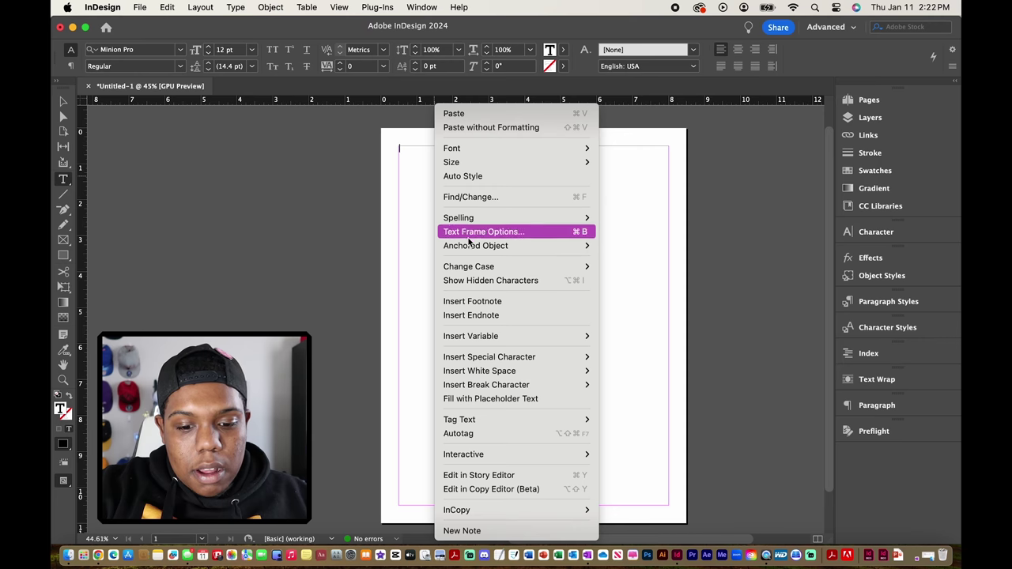
pyautogui.click(477, 398)
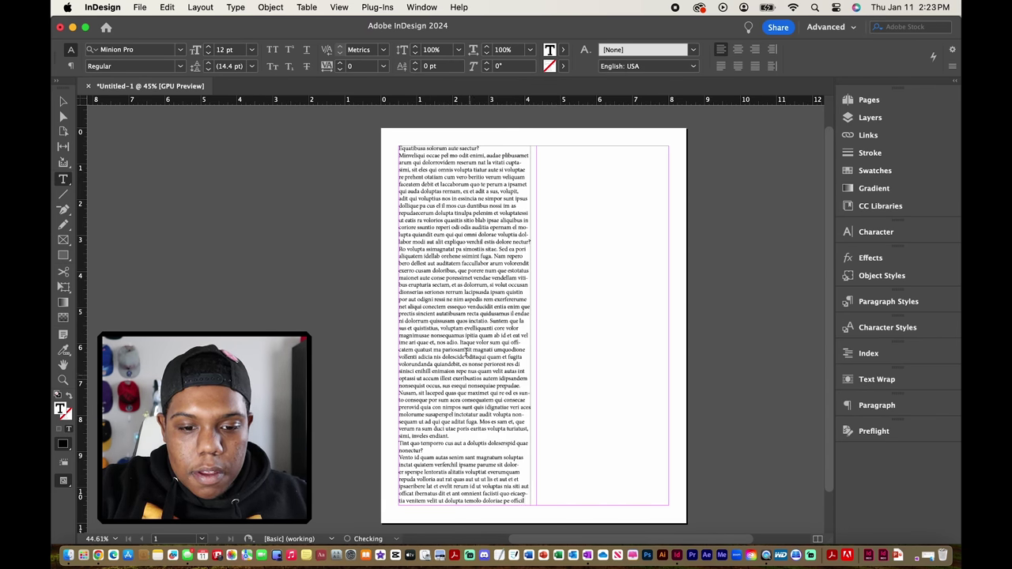
pyautogui.click(467, 335)
pyautogui.scroll(3, 434, 277)
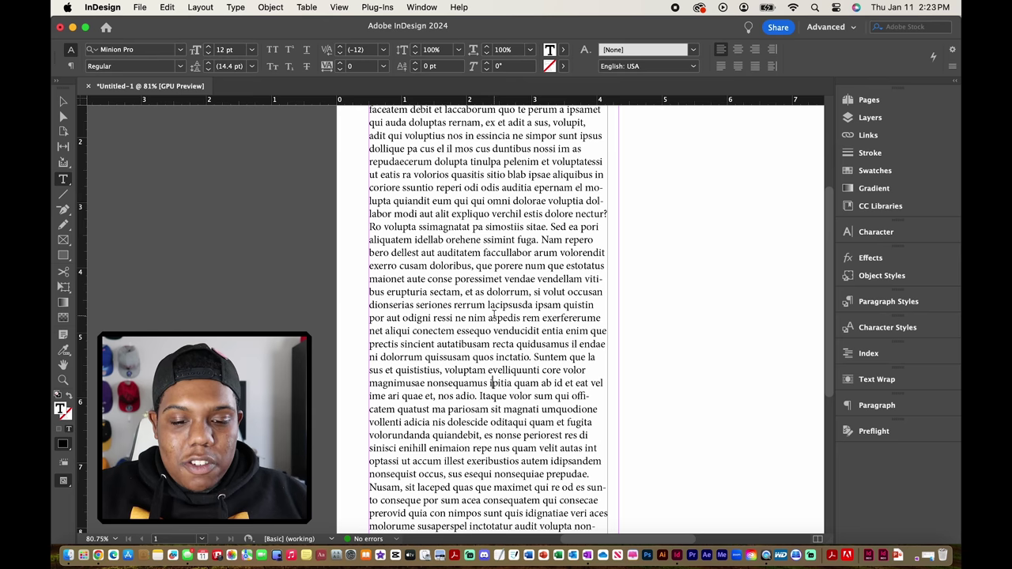
pyautogui.scroll(-5, 494, 315)
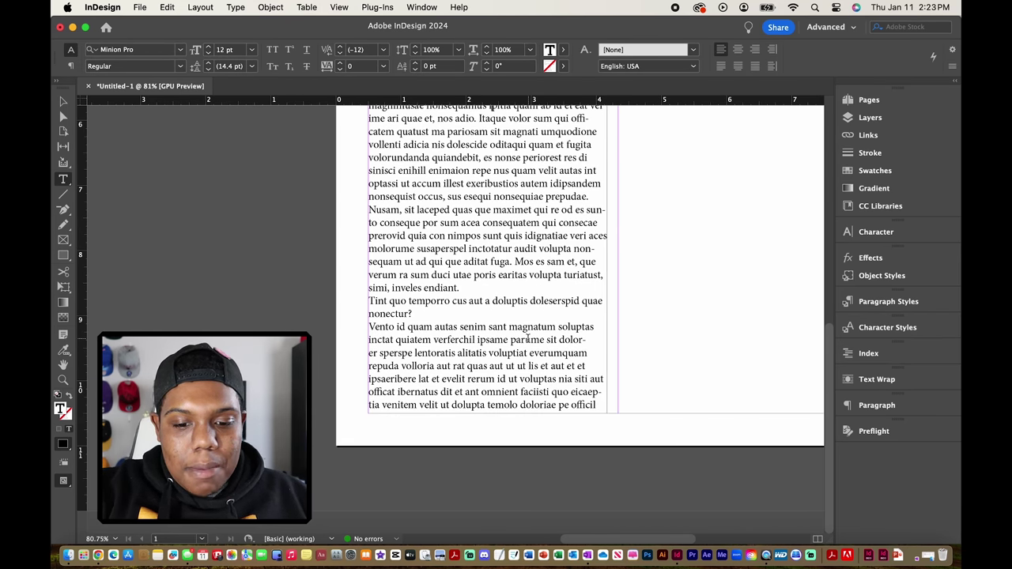
pyautogui.scroll(-5, 528, 339)
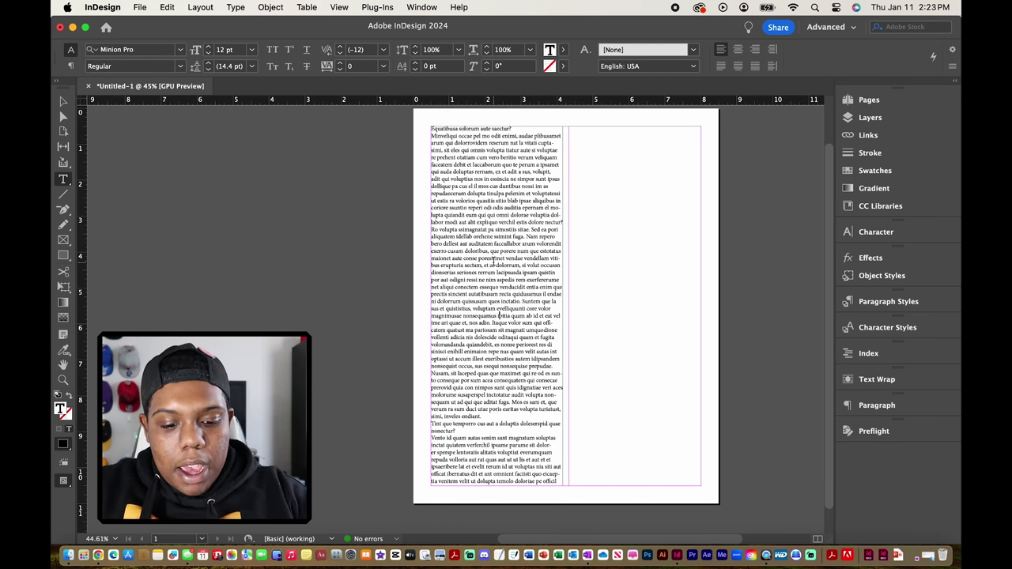
# Copy the left frame's placeholder text and paste it at the story's end, oversetting the frame.
pyautogui.press('super+a')
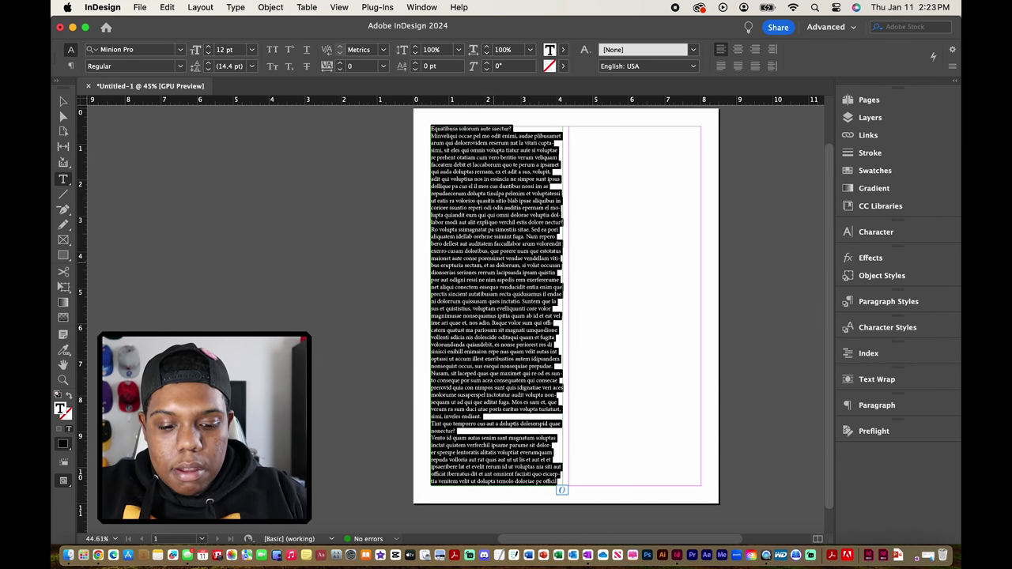
pyautogui.press('super+c')
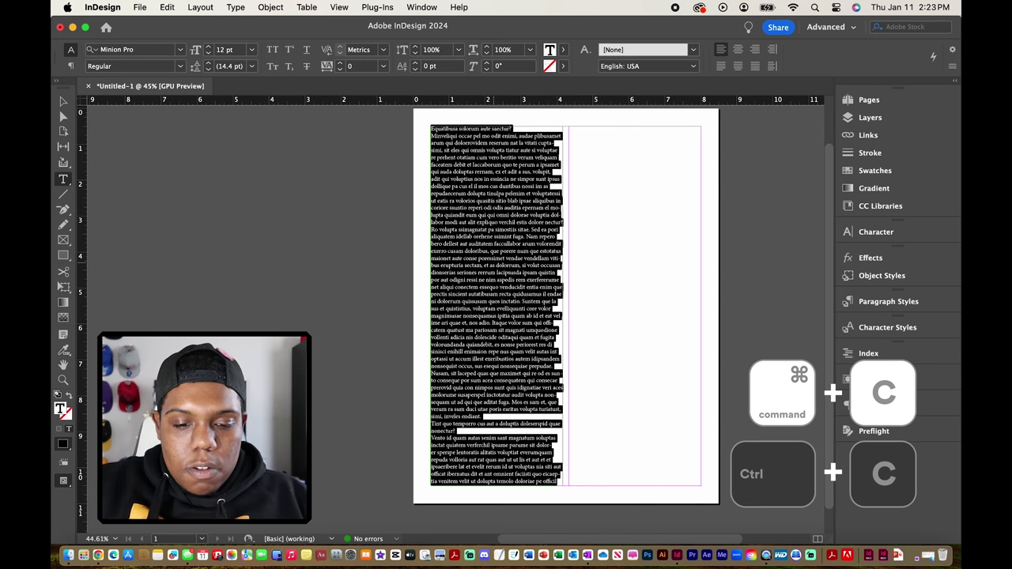
pyautogui.click(496, 304)
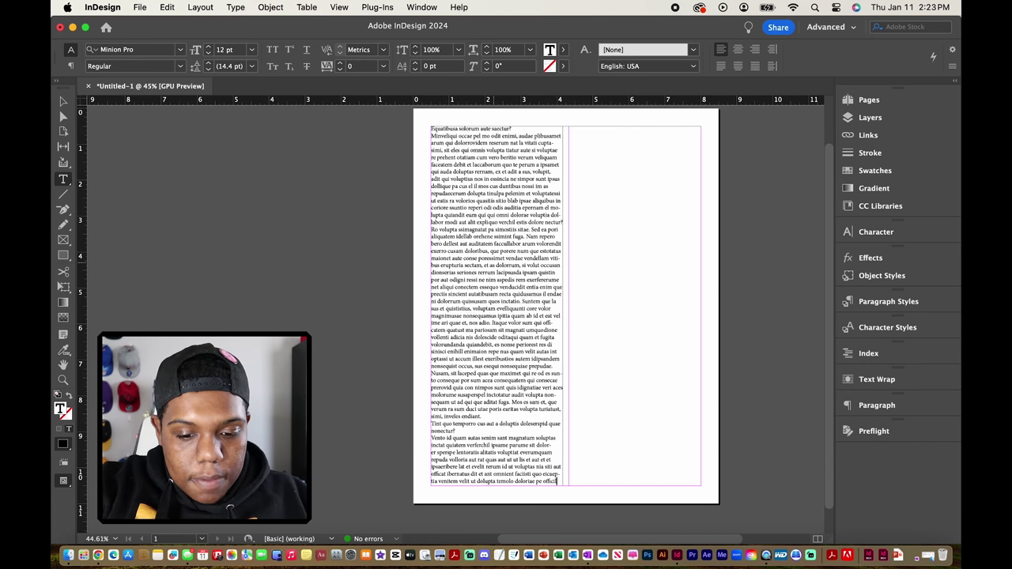
pyautogui.click(558, 481)
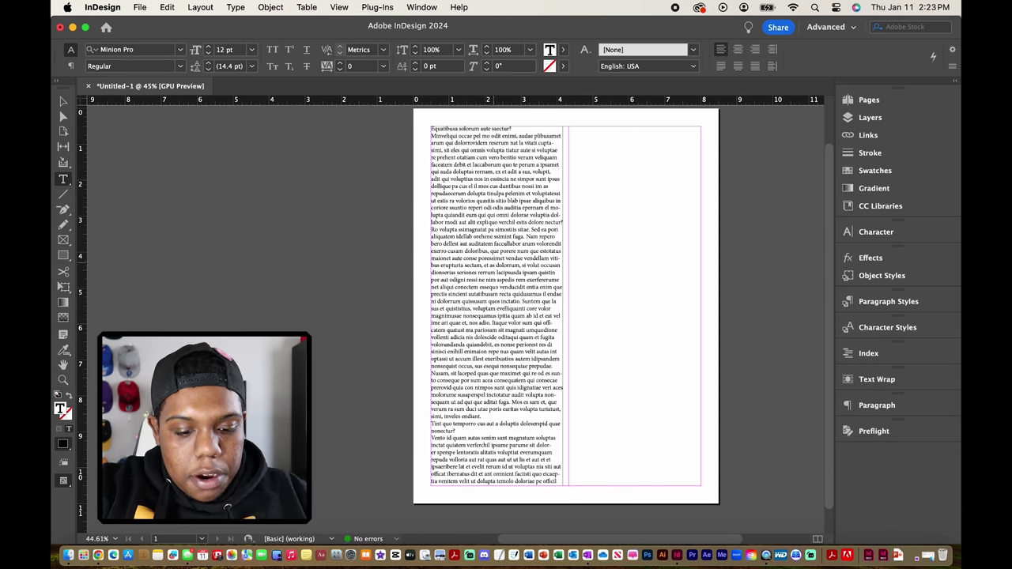
pyautogui.press('super+v')
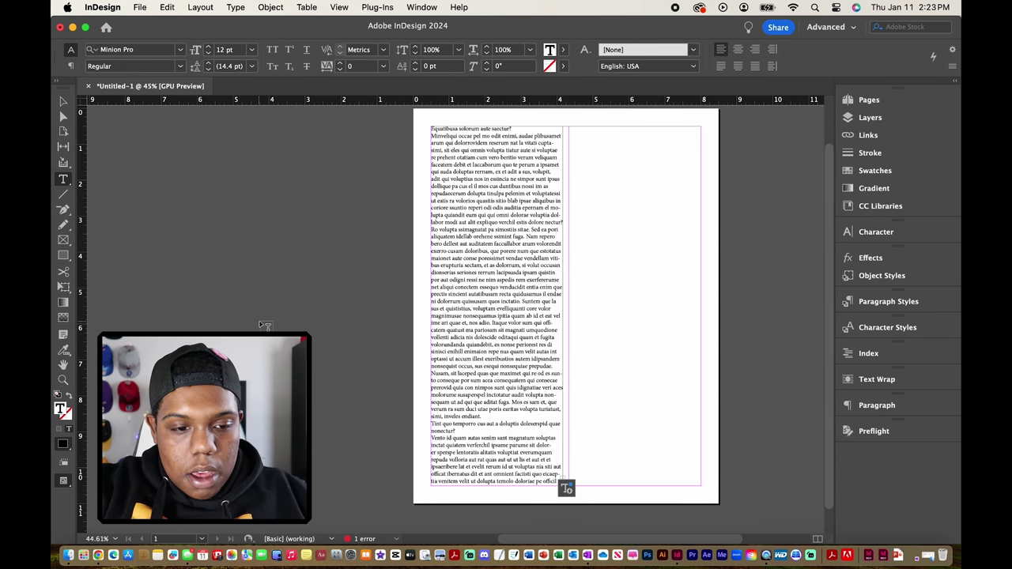
pyautogui.press('Escape')
# Thread the left frame's overset text into a new frame at the right column's top.
pyautogui.scroll(3, 387, 402)
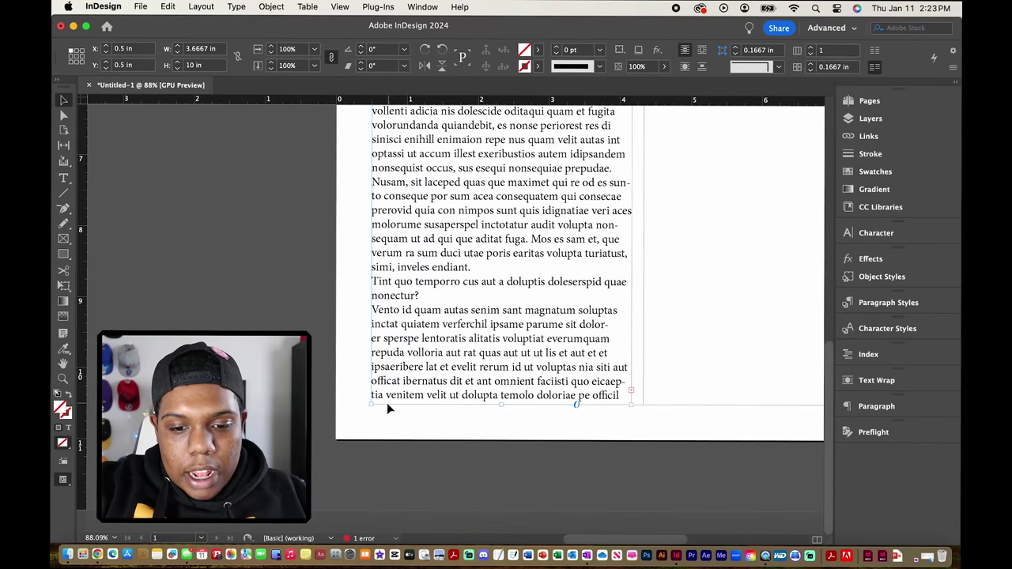
pyautogui.scroll(5, 623, 421)
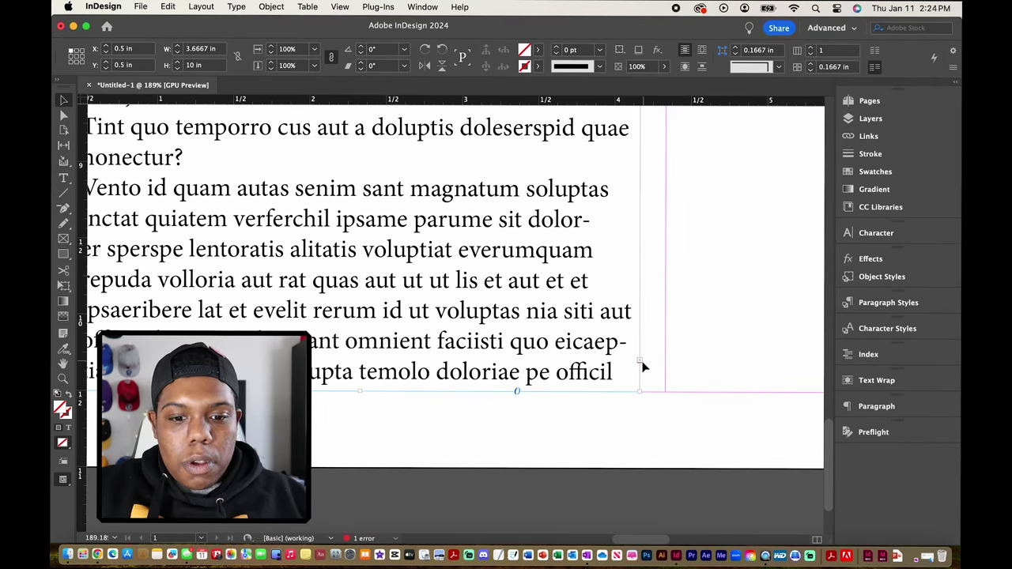
pyautogui.scroll(-6, 668, 366)
pyautogui.scroll(-3, 667, 368)
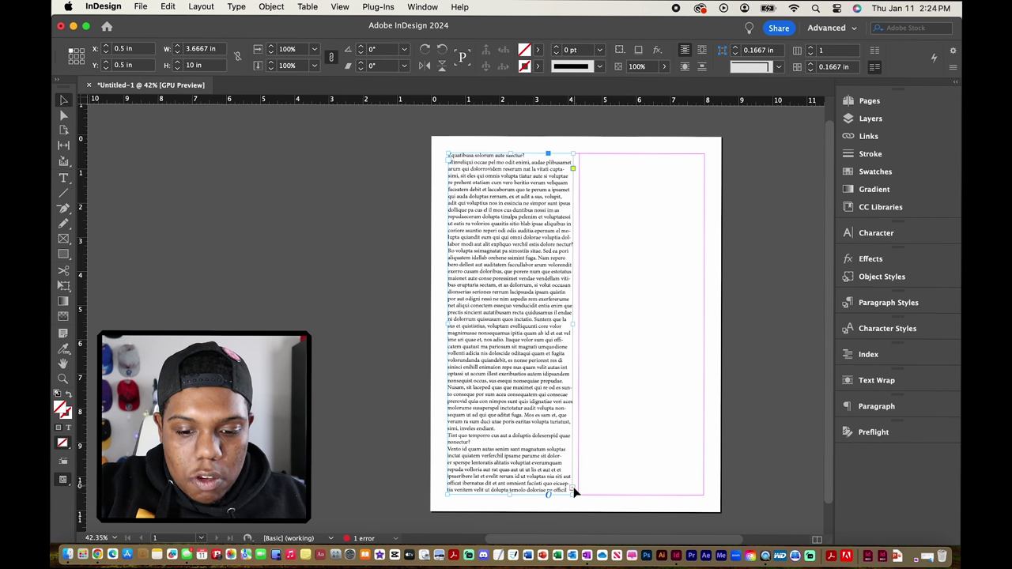
pyautogui.click(573, 490)
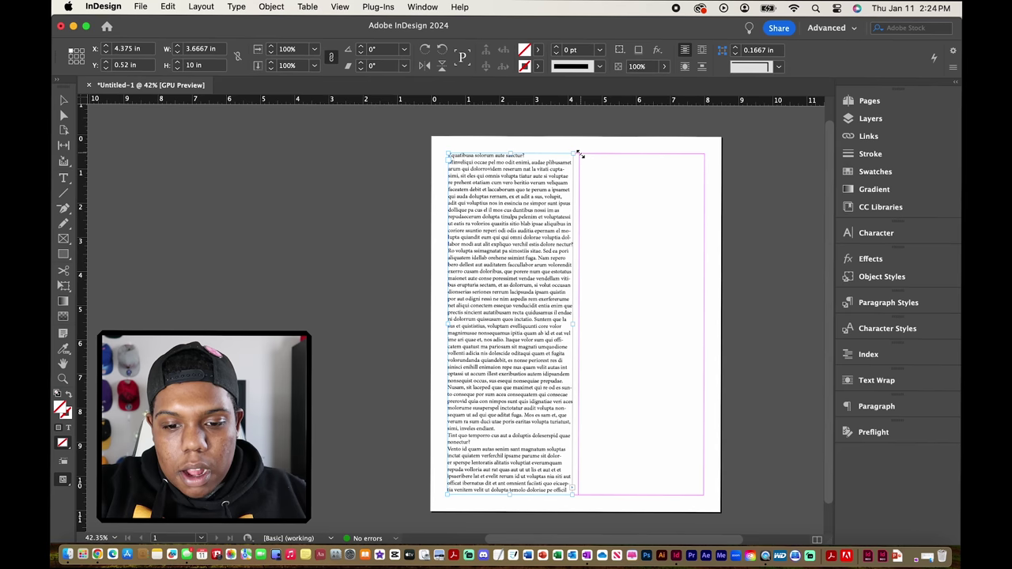
pyautogui.click(579, 155)
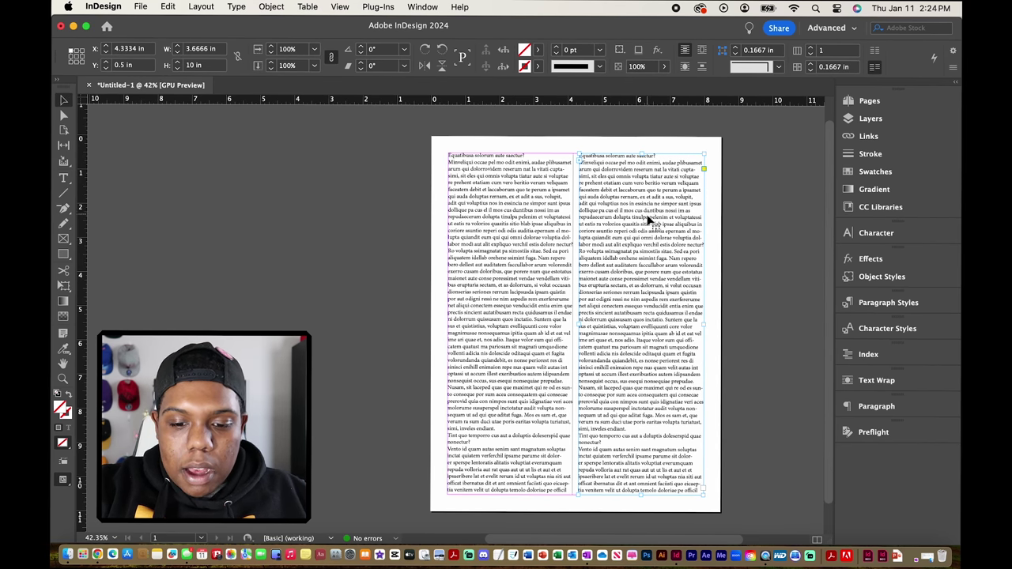
# Select all the text that flowed into the right-column frame with the Type tool.
pyautogui.click(726, 418)
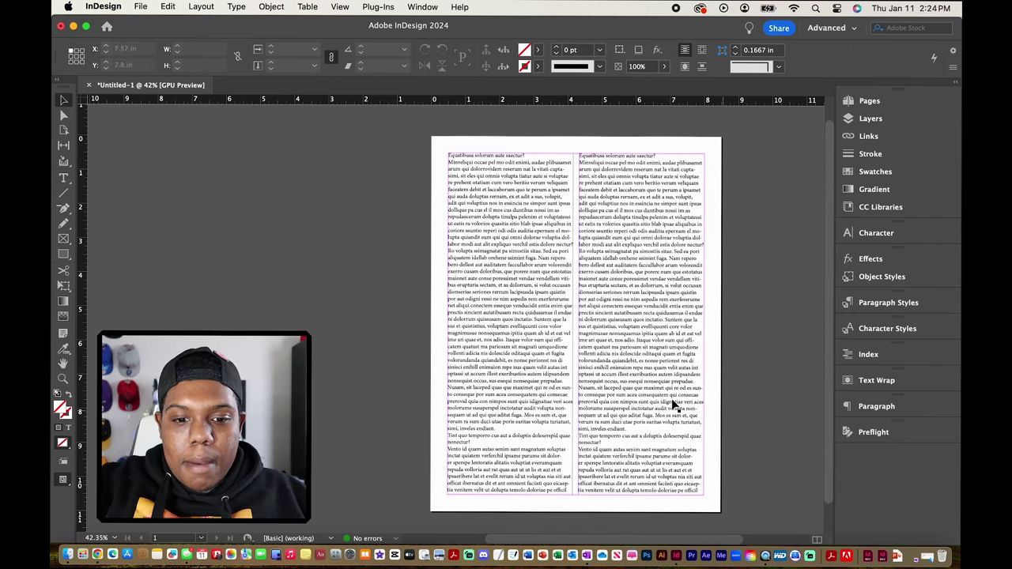
pyautogui.press('t')
pyautogui.moveTo(700, 491); pyautogui.dragTo(583, 154)
# Delete the selected text from the right column, leaving it empty.
pyautogui.press('BackSpace')
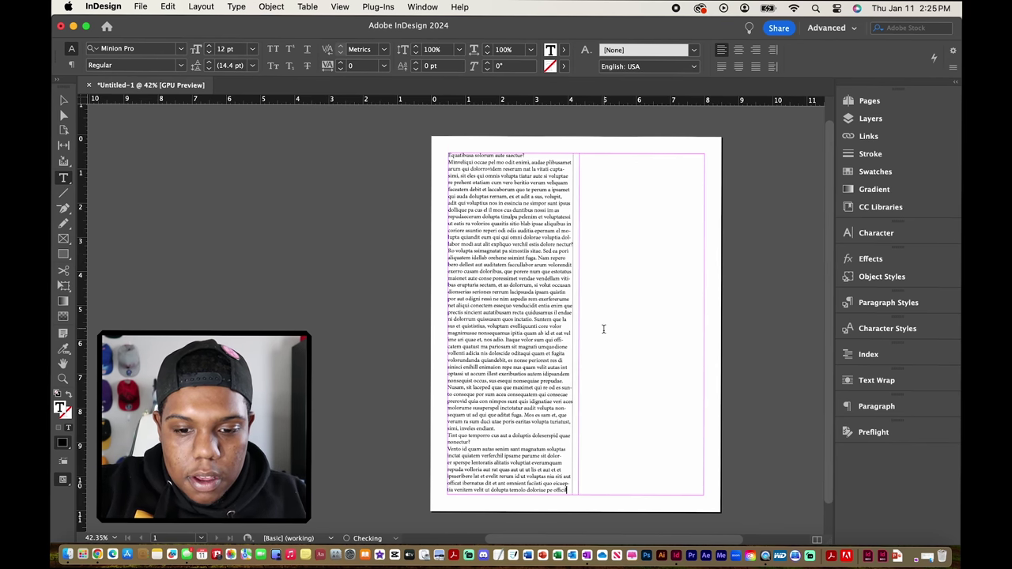
pyautogui.scroll(5, 604, 329)
pyautogui.scroll(-4, 614, 346)
pyautogui.hscroll(-2, 613, 346)
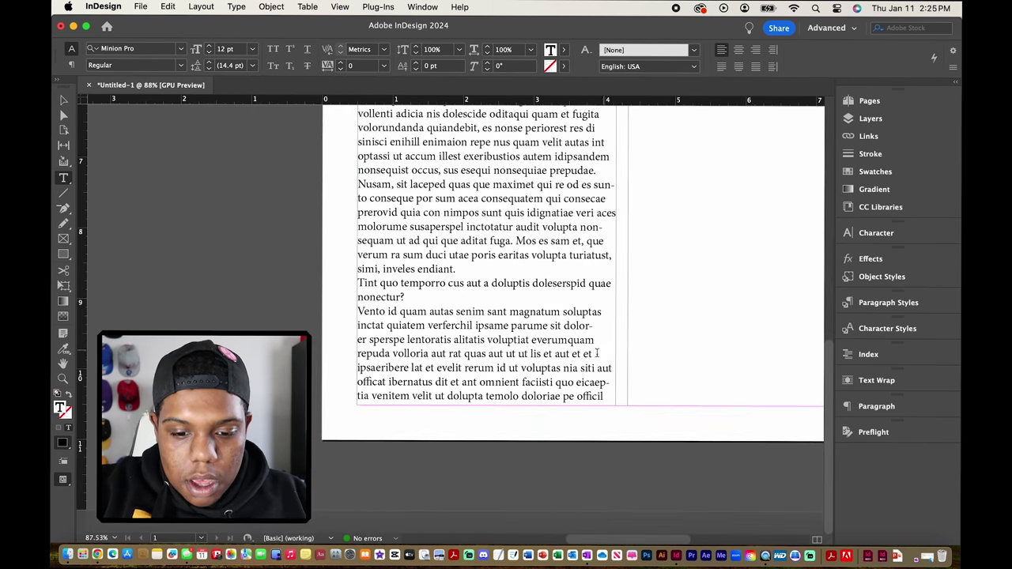
# Replace the last word with 'tofjjg jasdojfndkdlknfdlknldfkndf' so it overflows into the right column, then select the story.
pyautogui.press('BackSpace')
pyautogui.press('BackSpace')
pyautogui.press('BackSpace')
pyautogui.press('BackSpace')
pyautogui.press('BackSpace')
pyautogui.press('BackSpace')
pyautogui.press('BackSpace')
pyautogui.press('BackSpace')
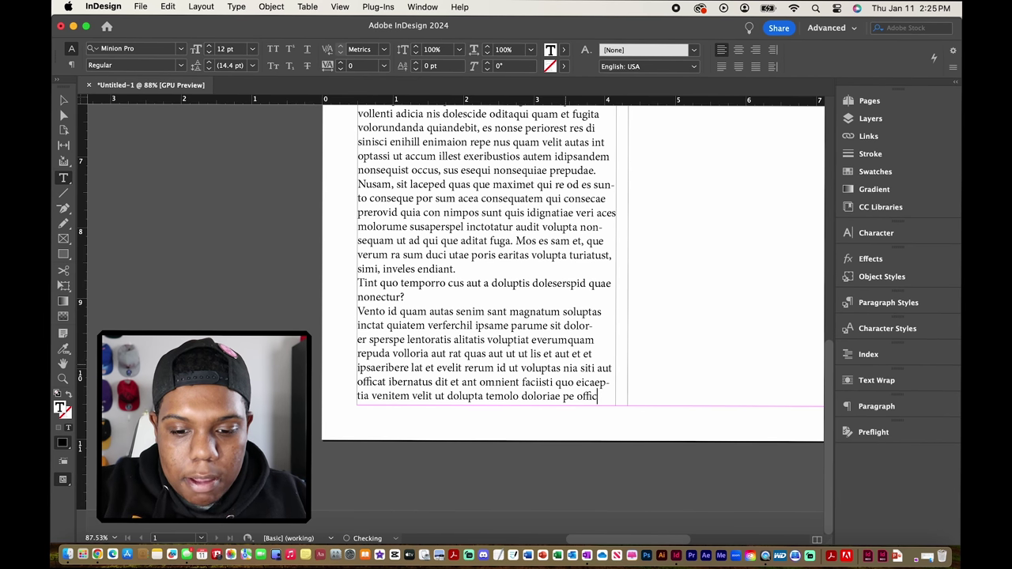
pyautogui.write('tofjjg j')
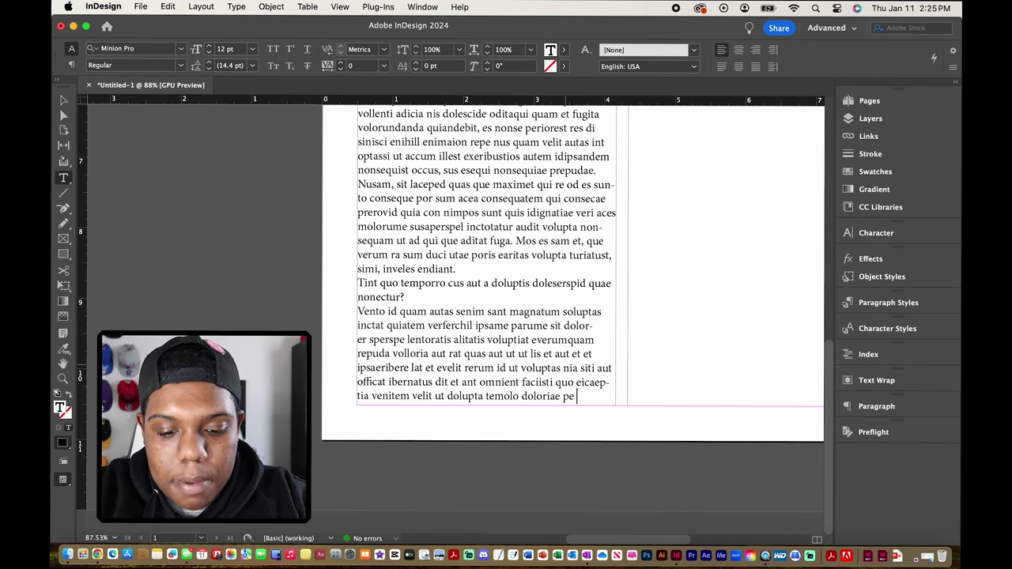
pyautogui.write('a')
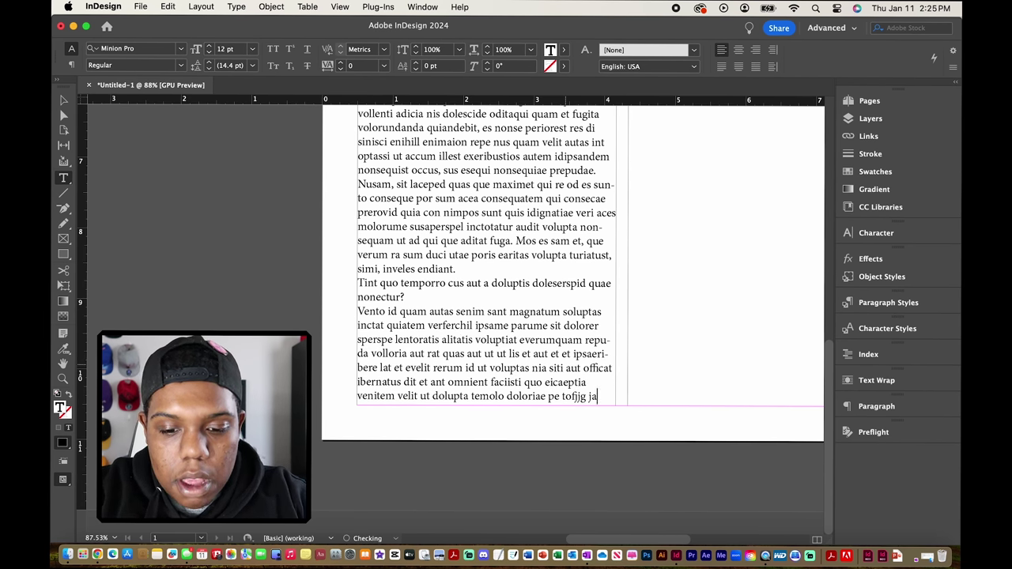
pyautogui.write('sdojfndkd')
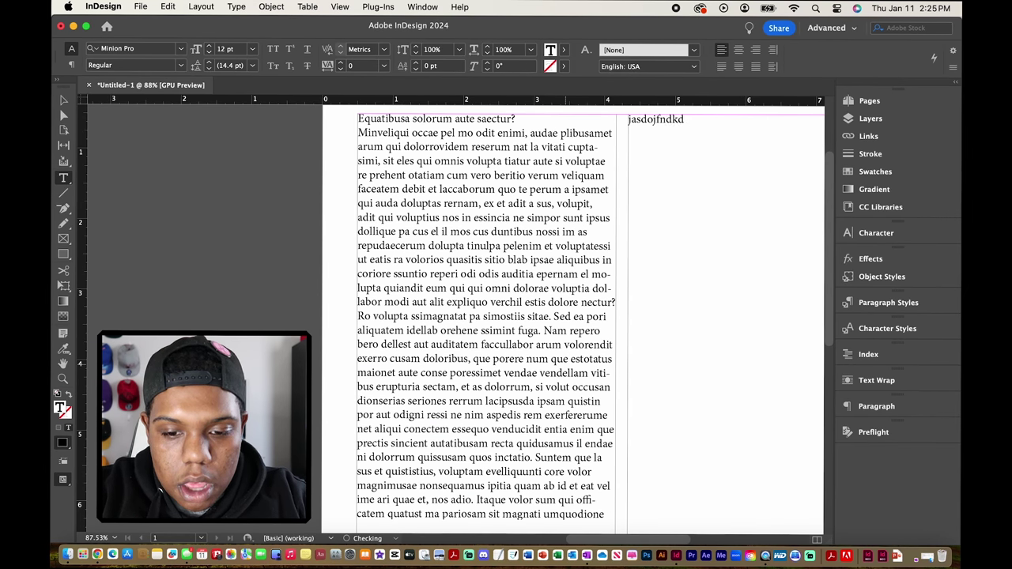
pyautogui.write('lknfdlknldfkndf')
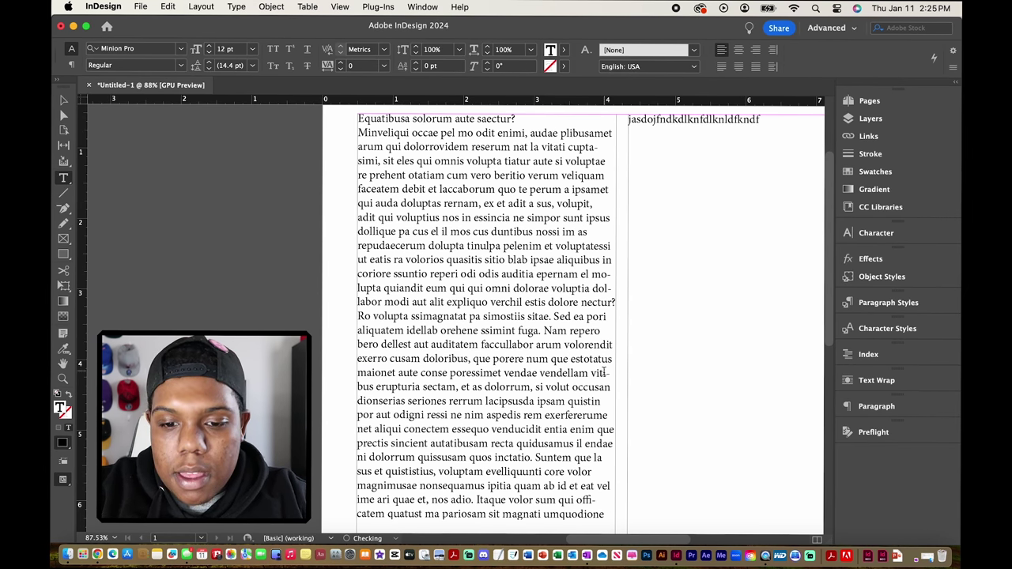
pyautogui.hscroll(4, 587, 353)
pyautogui.scroll(3, 587, 353)
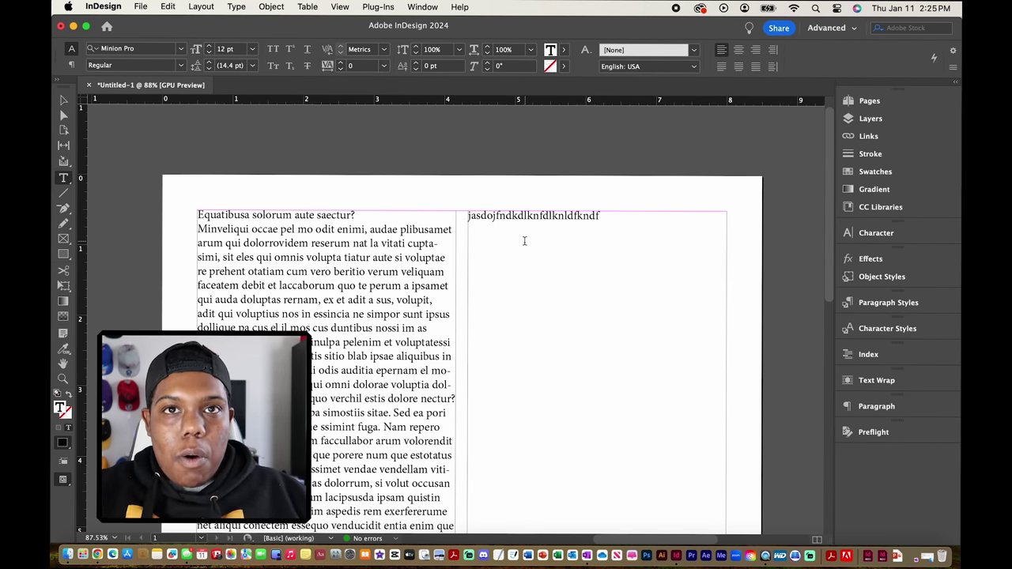
pyautogui.press('super+a')
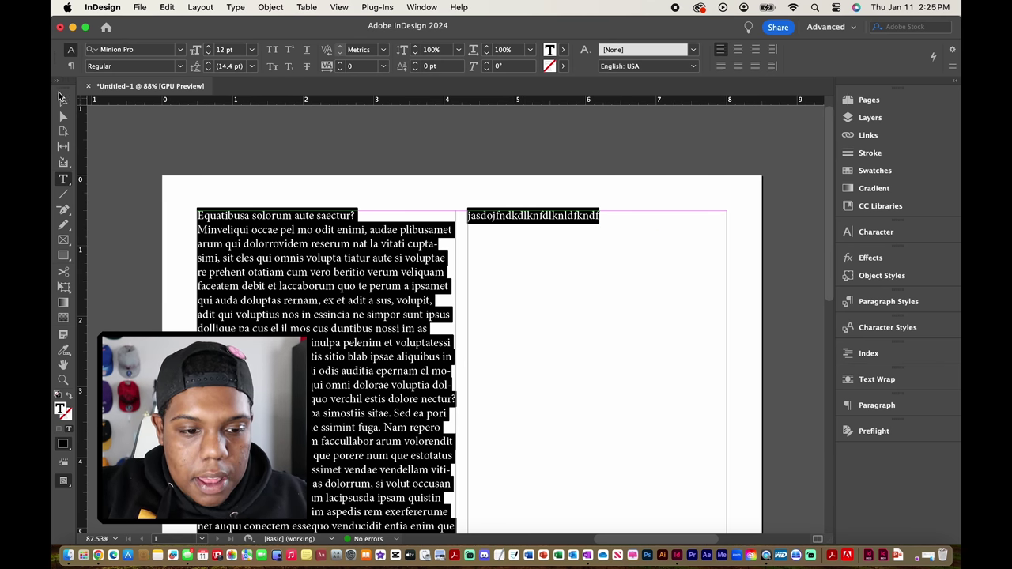
pyautogui.press('Escape')
pyautogui.press('super+0')
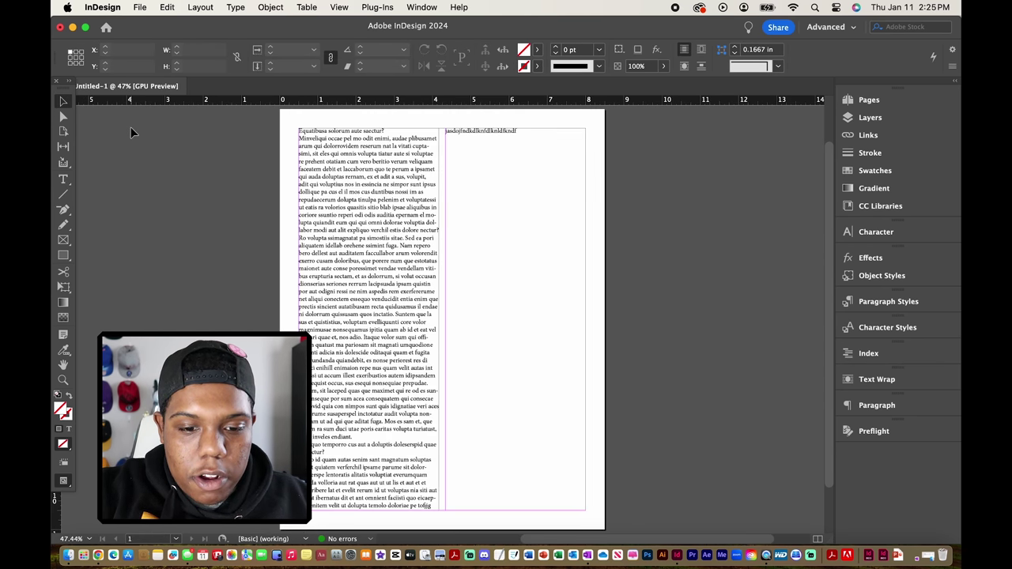
pyautogui.hscroll(-2, 132, 130)
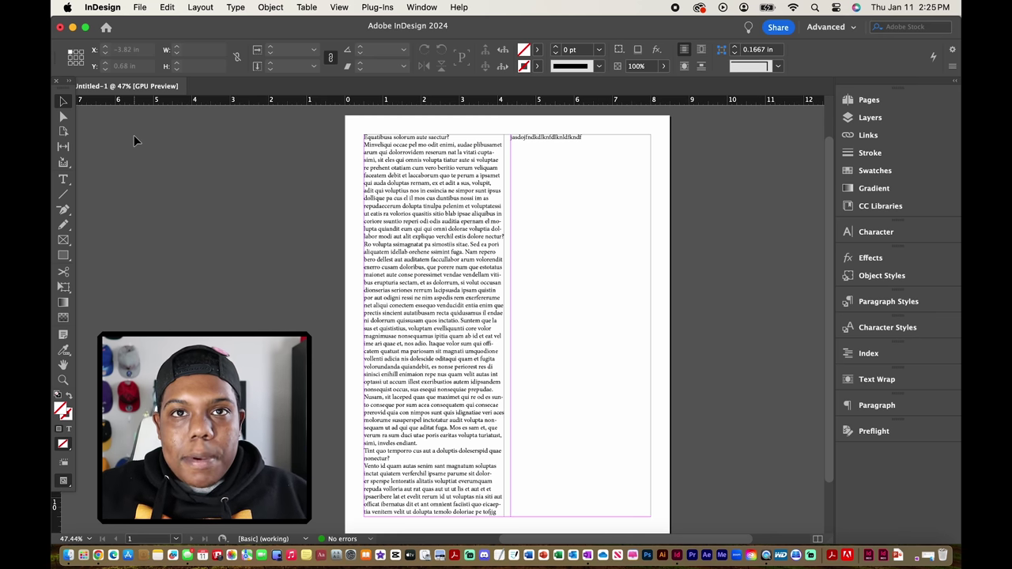